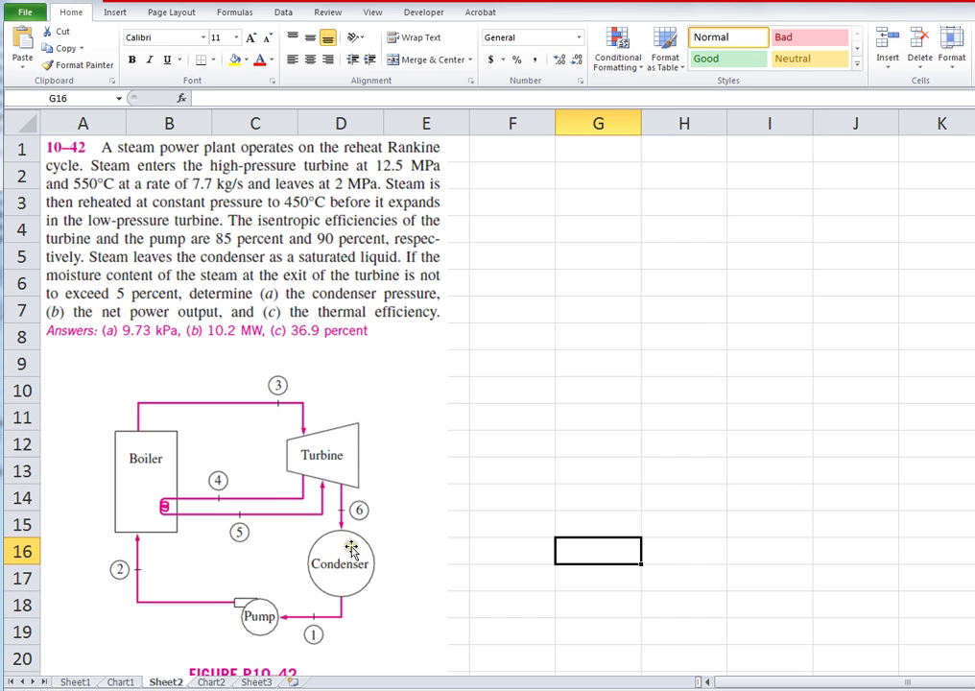
- Scroll down Sheet2 to read the reheat Rankine problem and its cycle figure
scroll(350, 555, "down", 1)
scroll(329, 554, "down", 2)
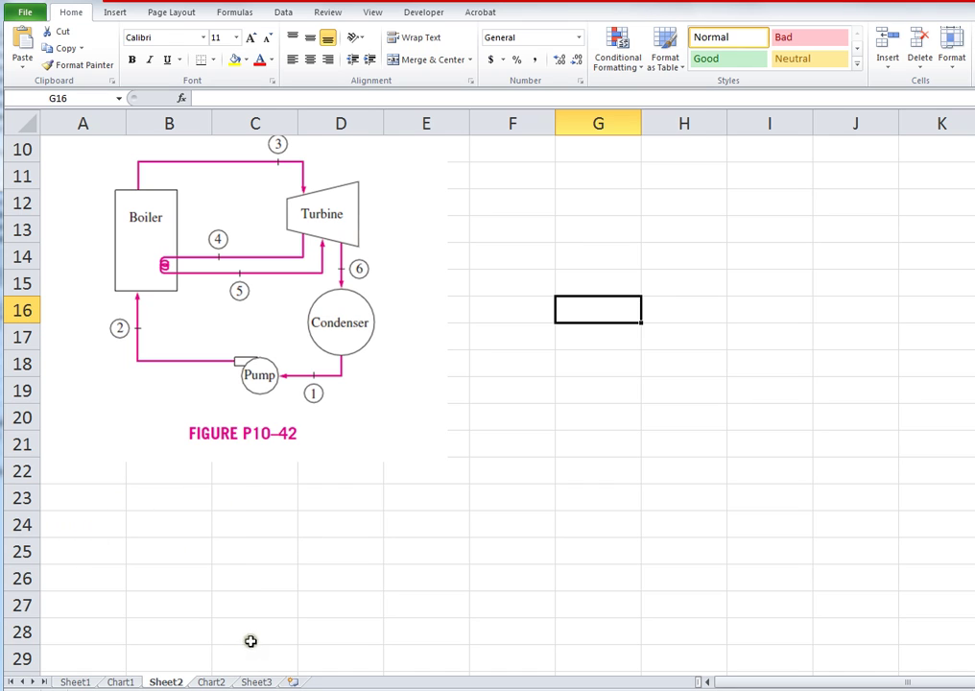
- Glance at the Chart2 T-s diagram, then view the finished Chart1 example with states 1–6
left_click(211, 682)
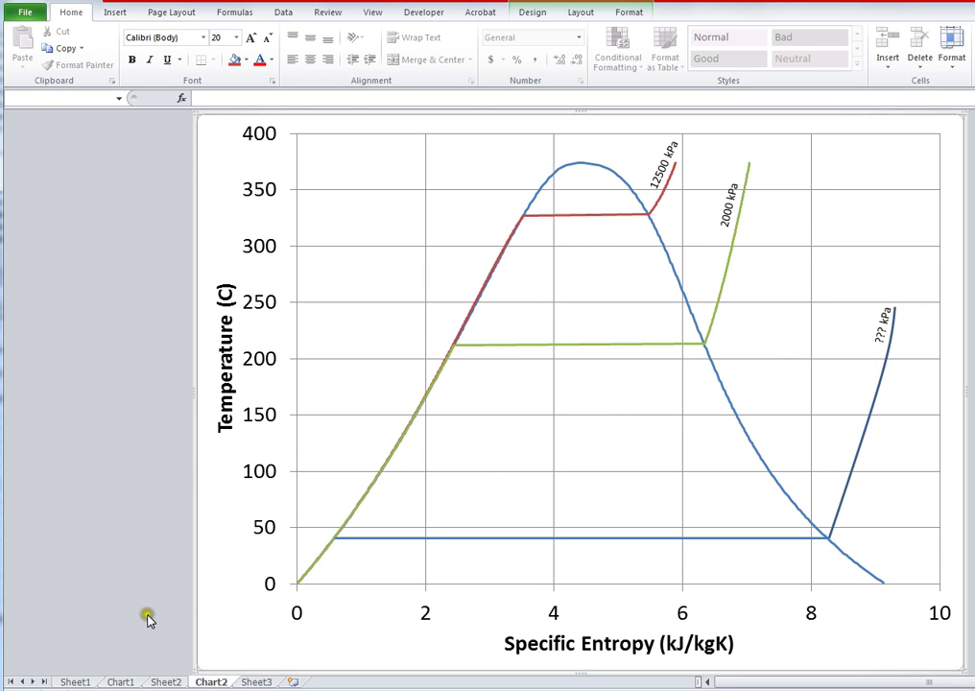
left_click(120, 682)
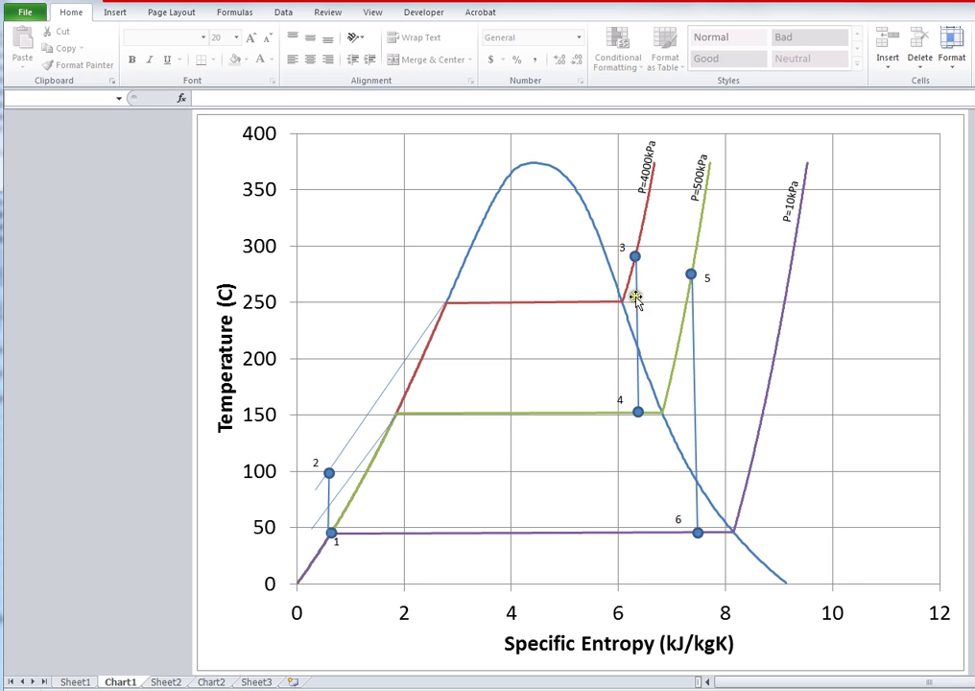
- Draw a small oval dot at the left end of Chart2's bottom horizontal line
left_click(211, 682)
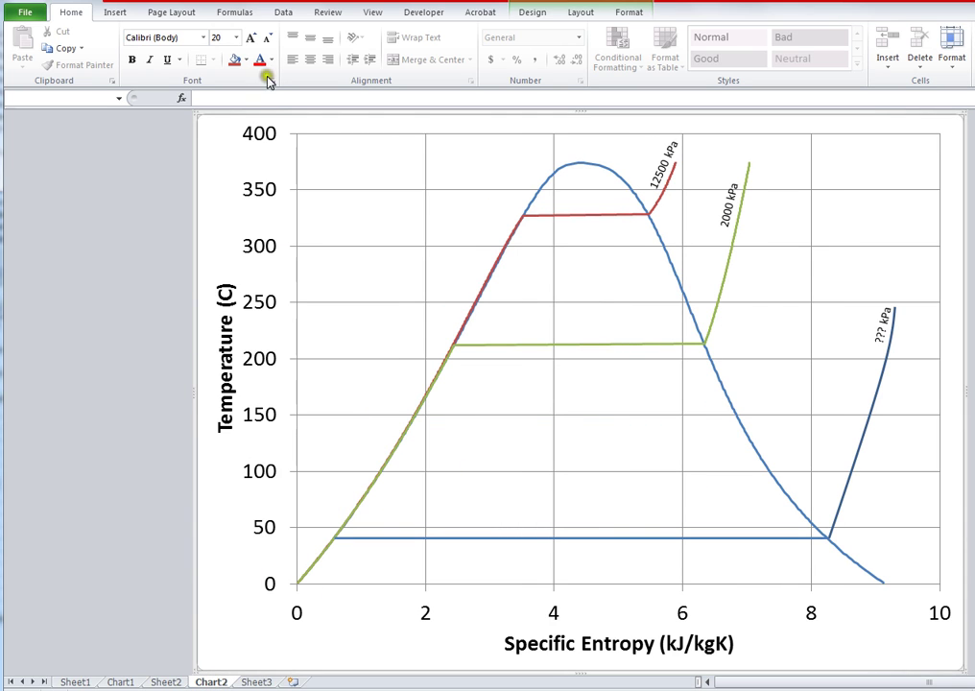
left_click(113, 13)
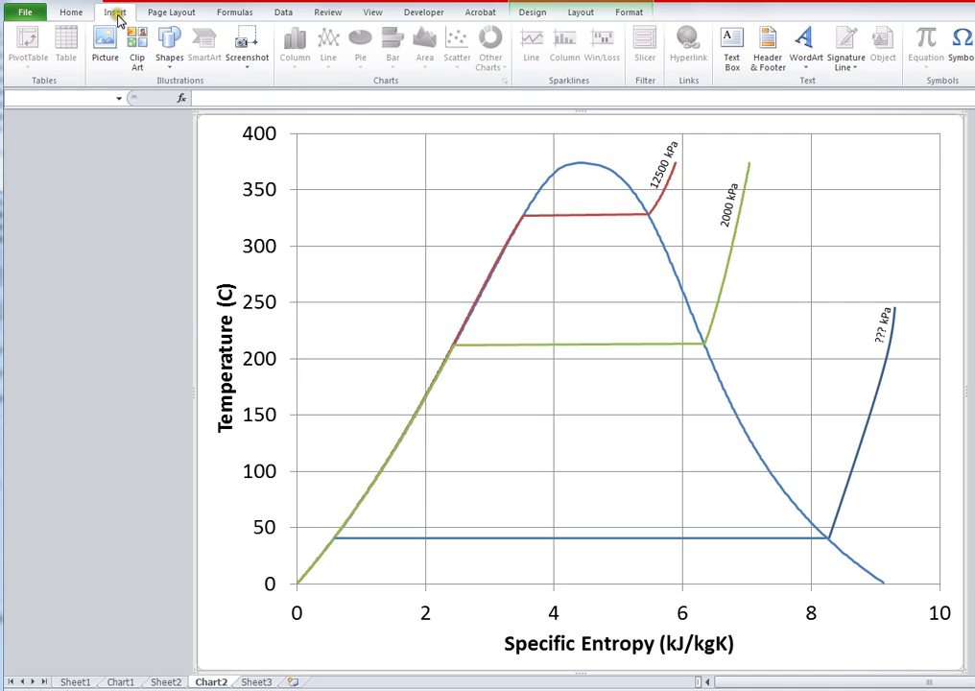
left_click(170, 43)
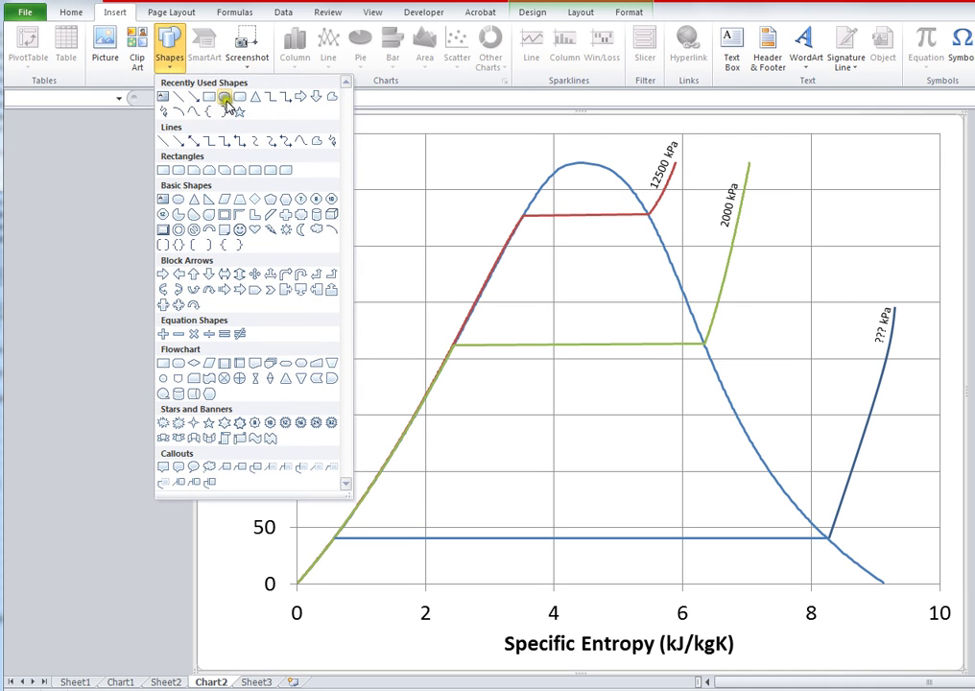
left_click(227, 100)
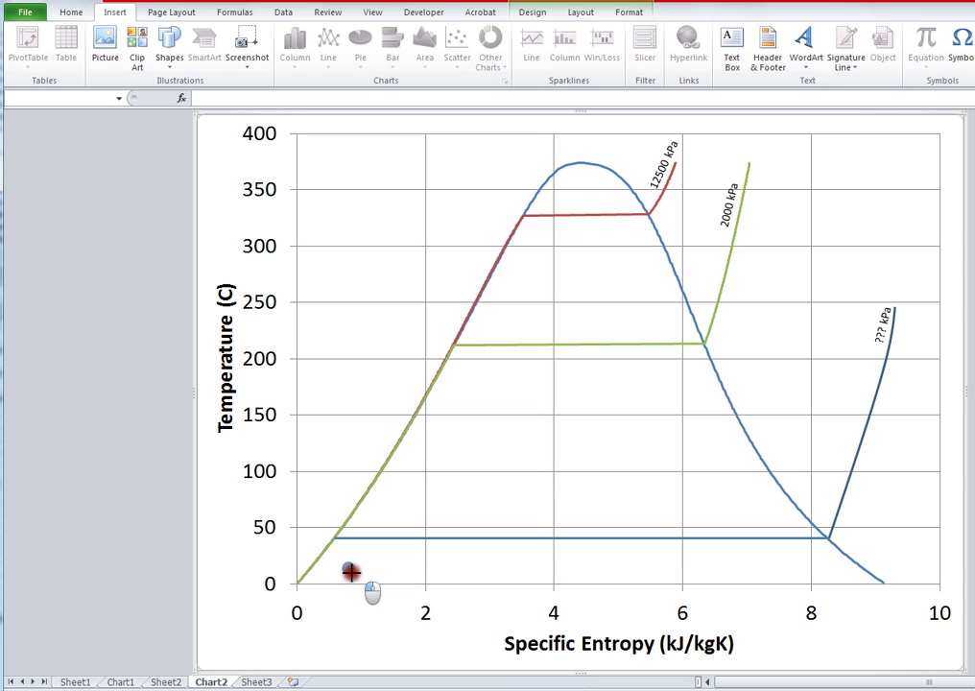
left_click_drag(351, 572, 353, 575)
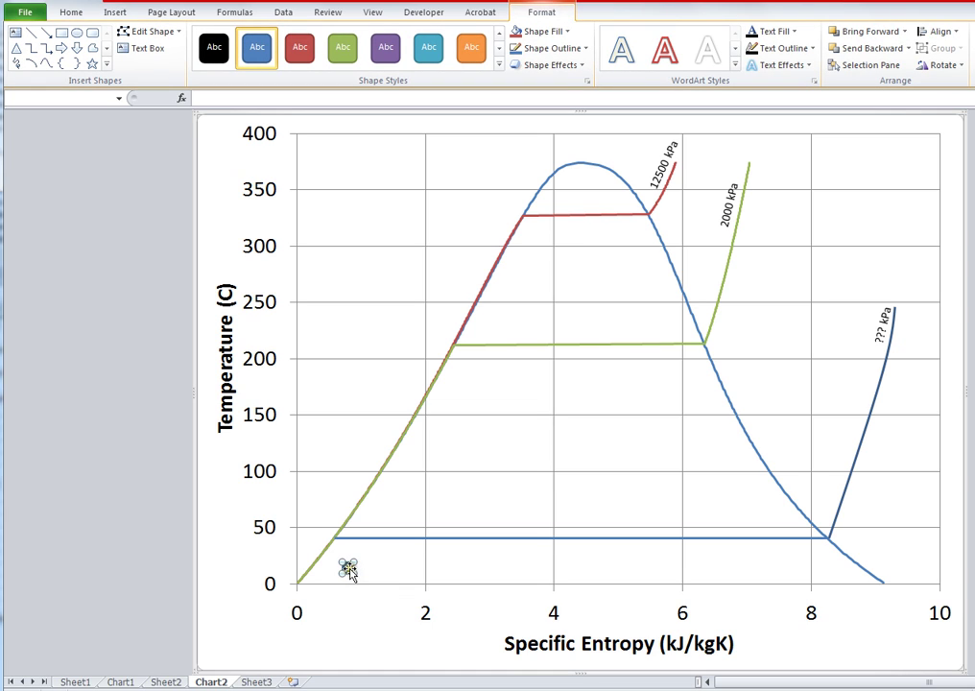
left_click_drag(350, 572, 336, 542)
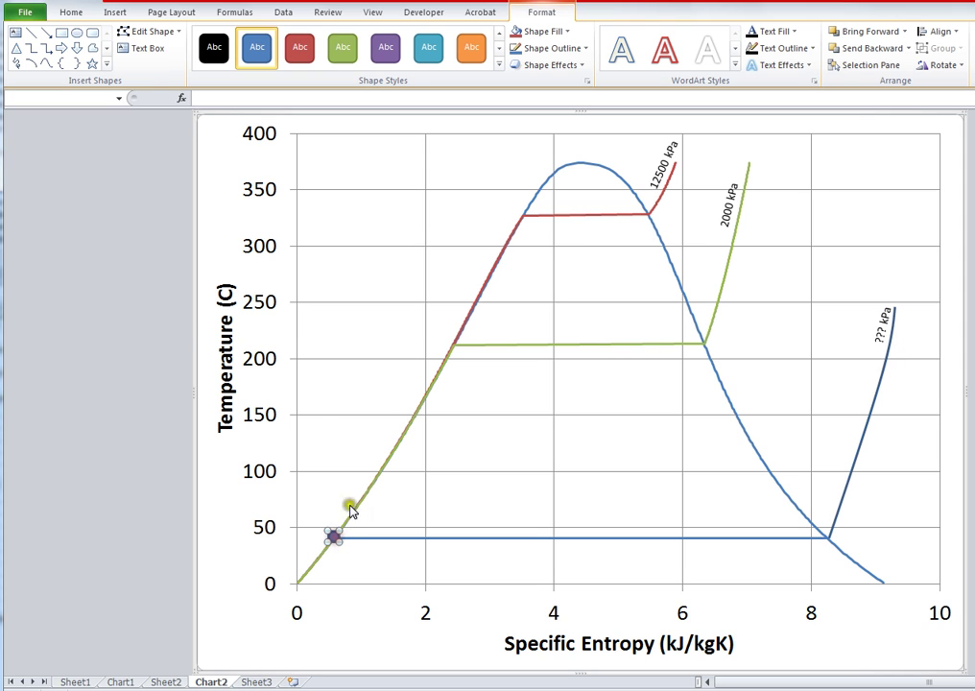
- Add a text box labelled '1' beside the state 1 dot
left_click(123, 48)
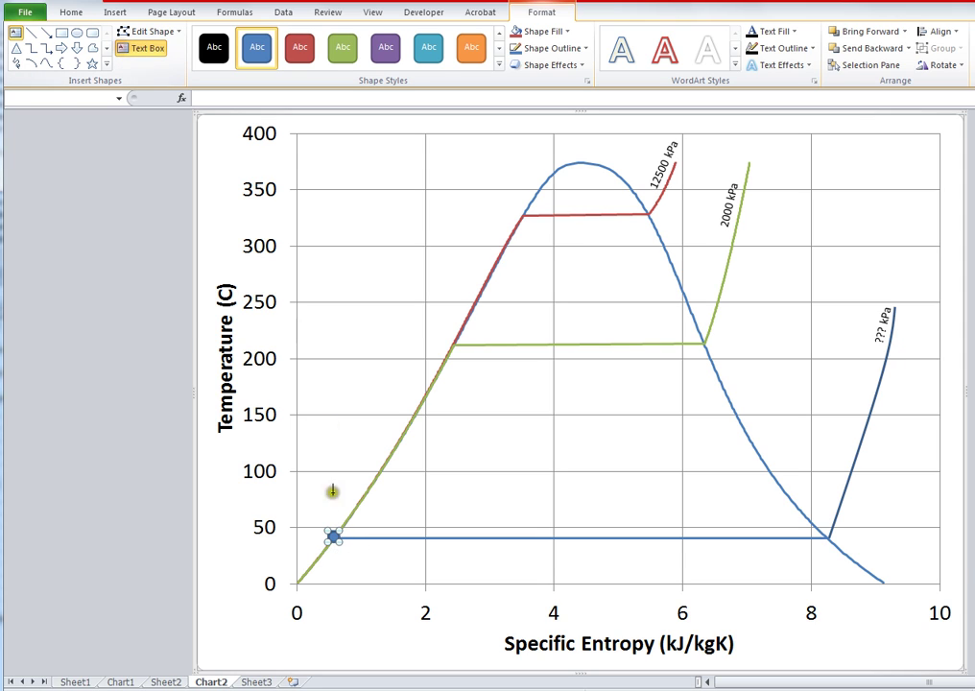
left_click_drag(340, 555, 373, 578)
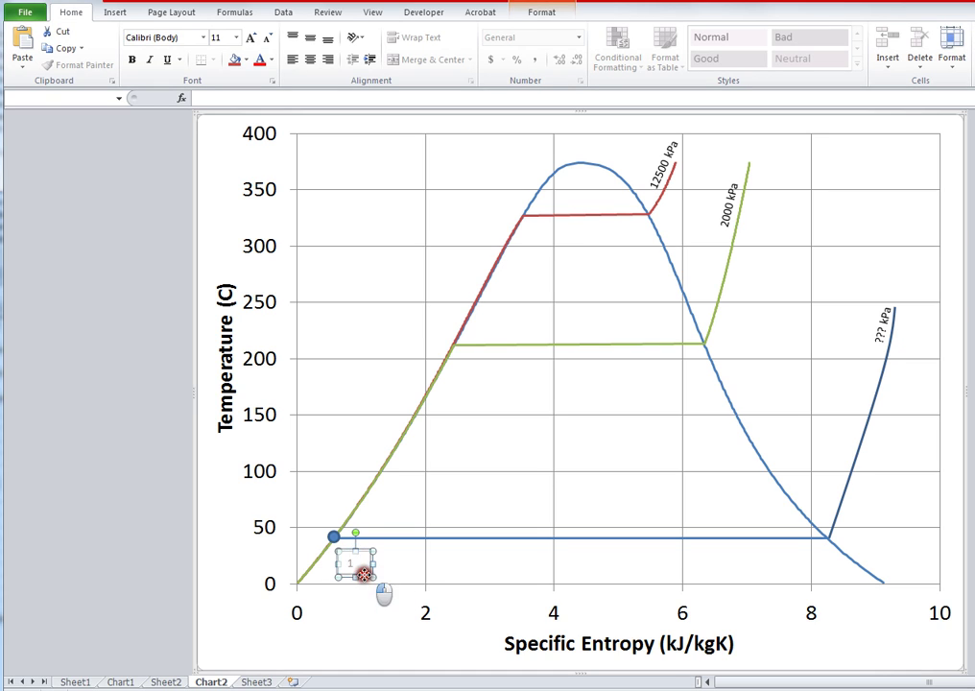
left_click_drag(365, 577, 332, 550)
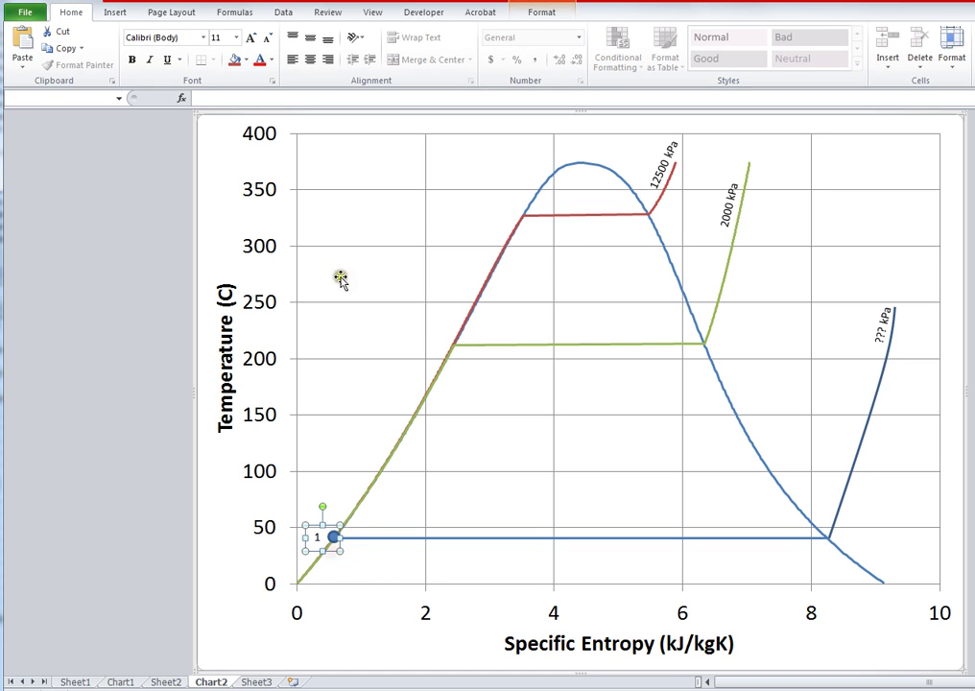
- Draw a thin sloping line down from the 12500 kPa liquid curve
left_click(115, 12)
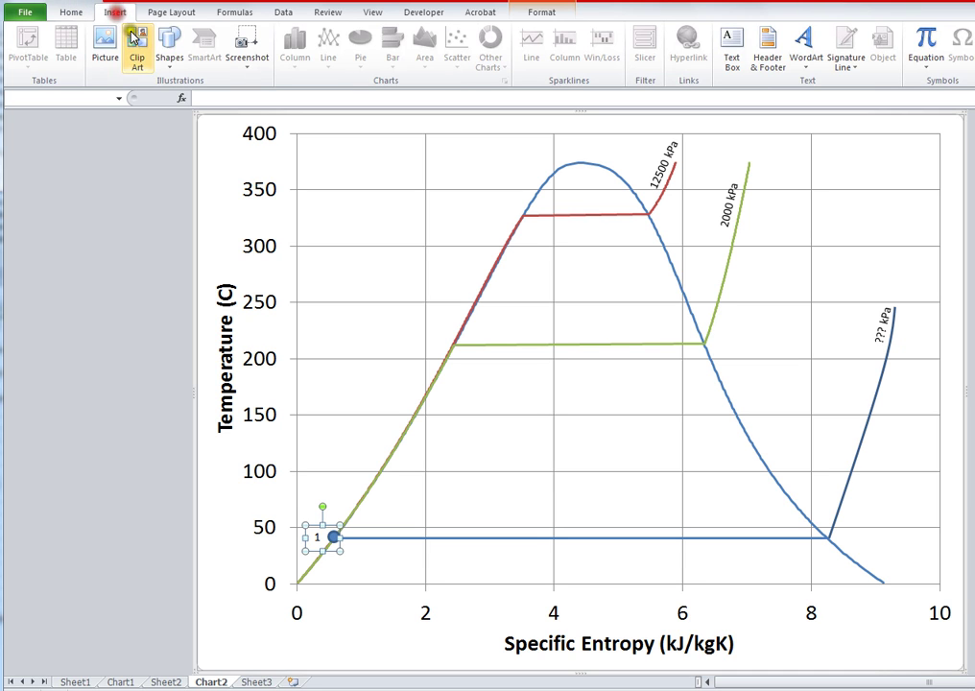
left_click(171, 65)
left_click(181, 97)
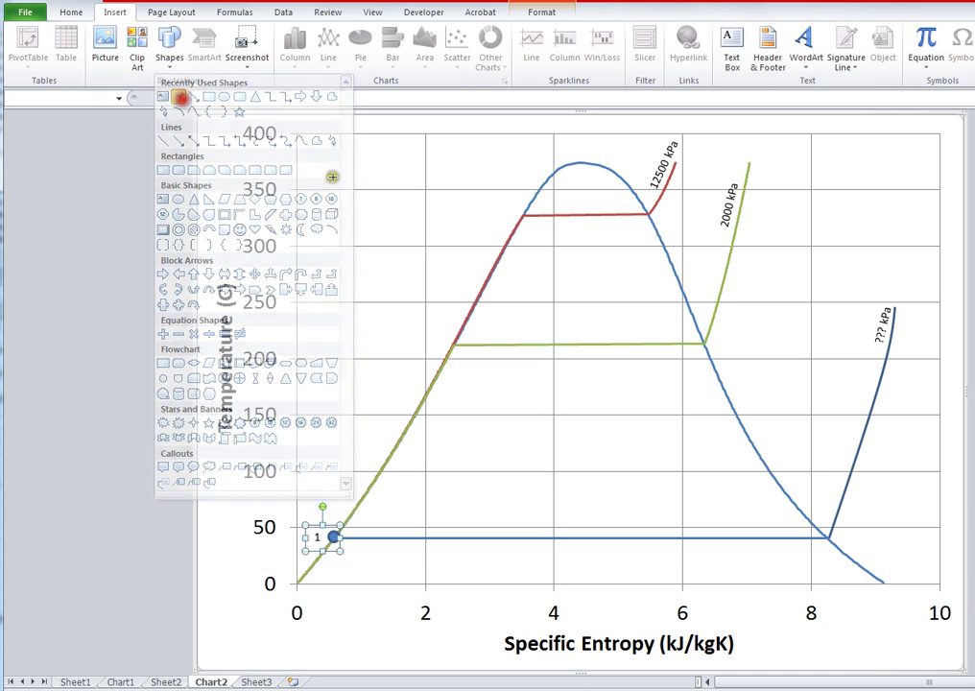
left_click_drag(489, 247, 321, 490)
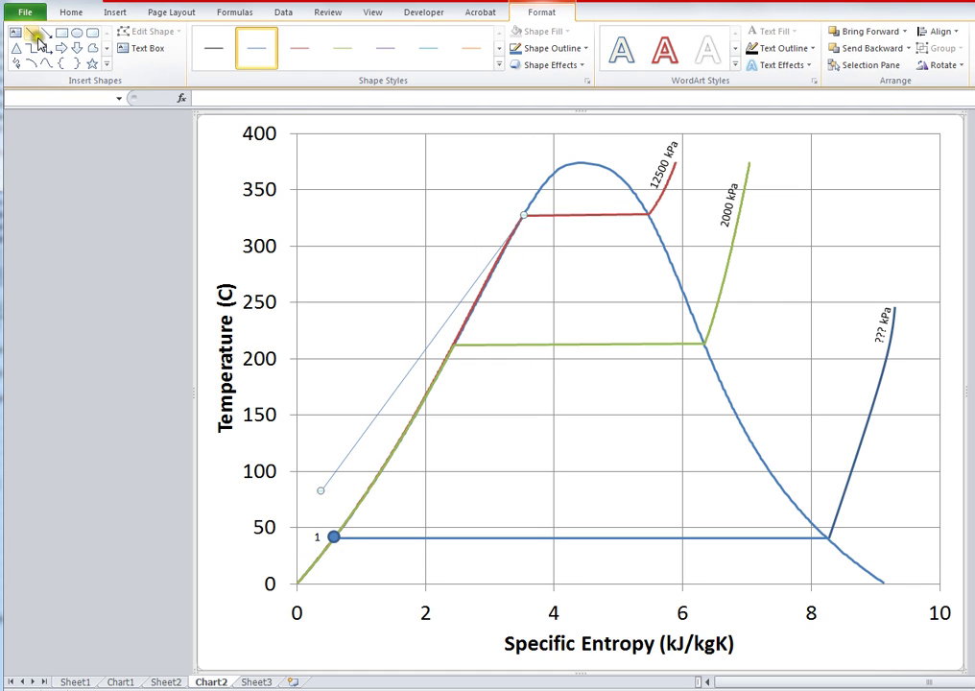
- Draw a vertical line up from state 1 and thicken it to 1.75 pt
left_click(32, 32)
left_click_drag(334, 471, 333, 537)
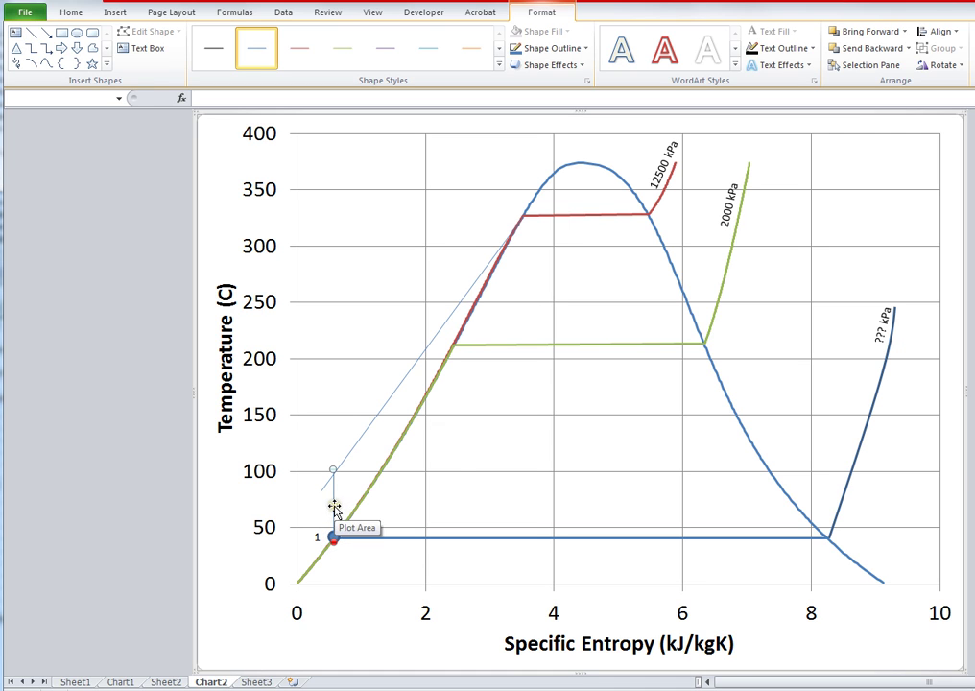
right_click(334, 505)
left_click(364, 497)
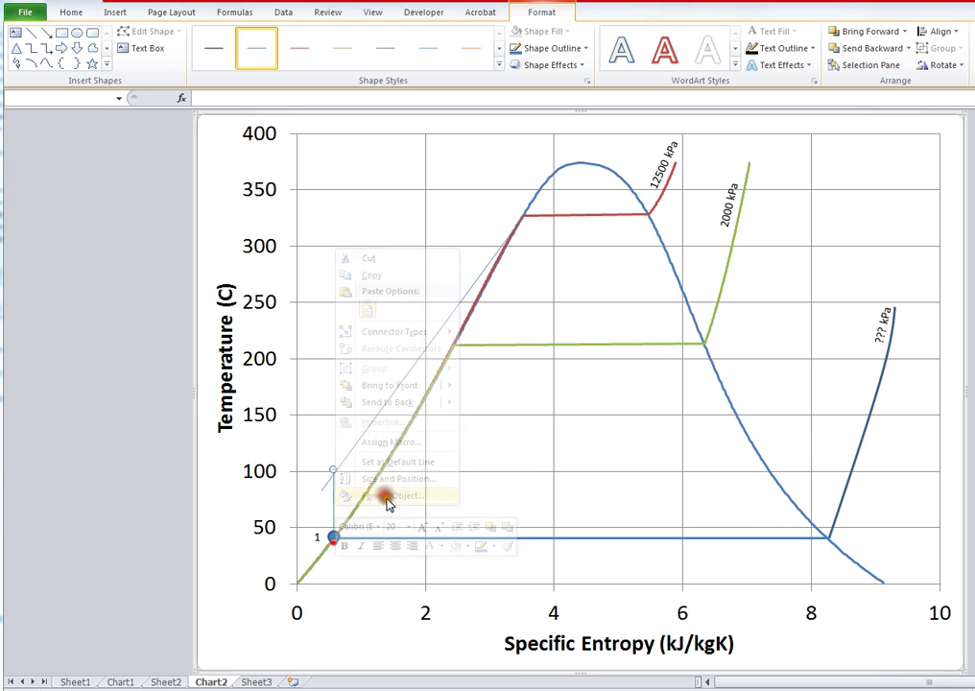
left_click(623, 219)
left_click(623, 218)
left_click(623, 219)
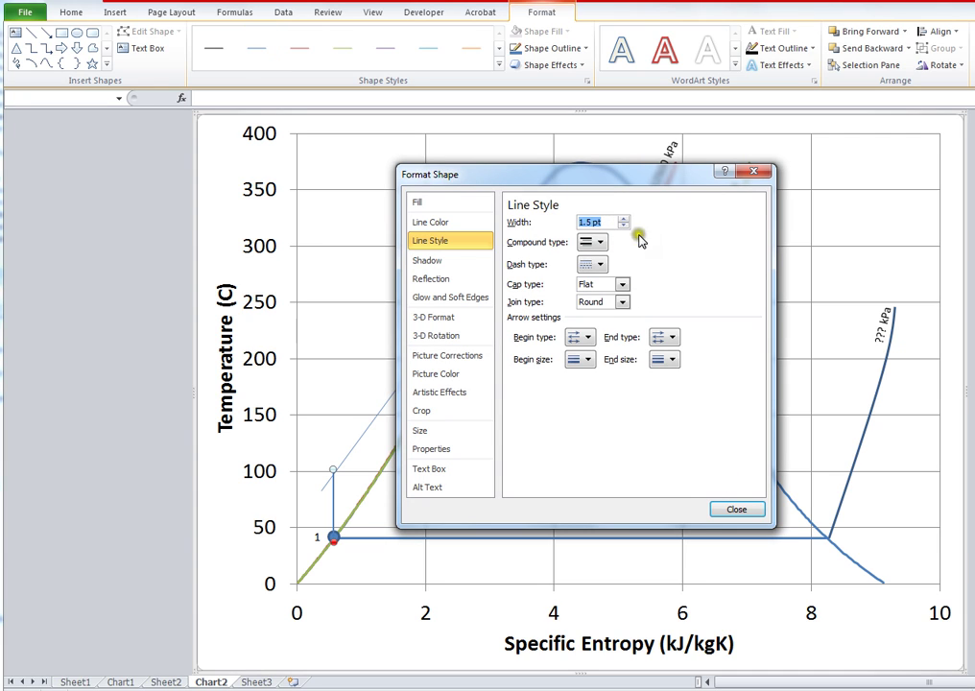
left_click(623, 219)
left_click(737, 510)
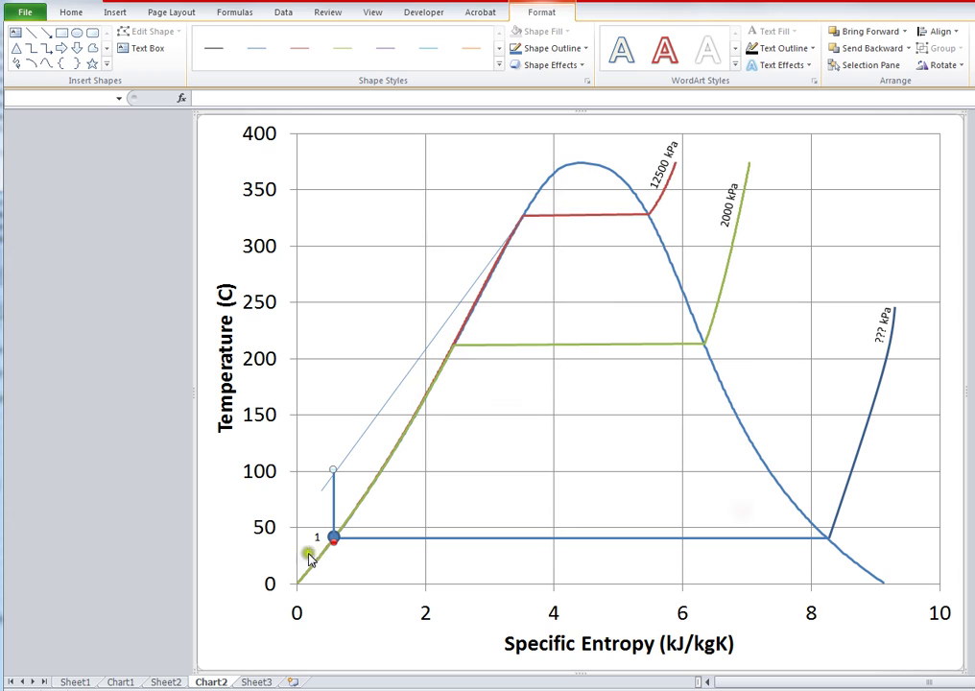
- Select the state 1 shapes and nudge the vertical line slightly upward
left_click(333, 538)
left_click(335, 535)
left_click(335, 536)
left_click(321, 536)
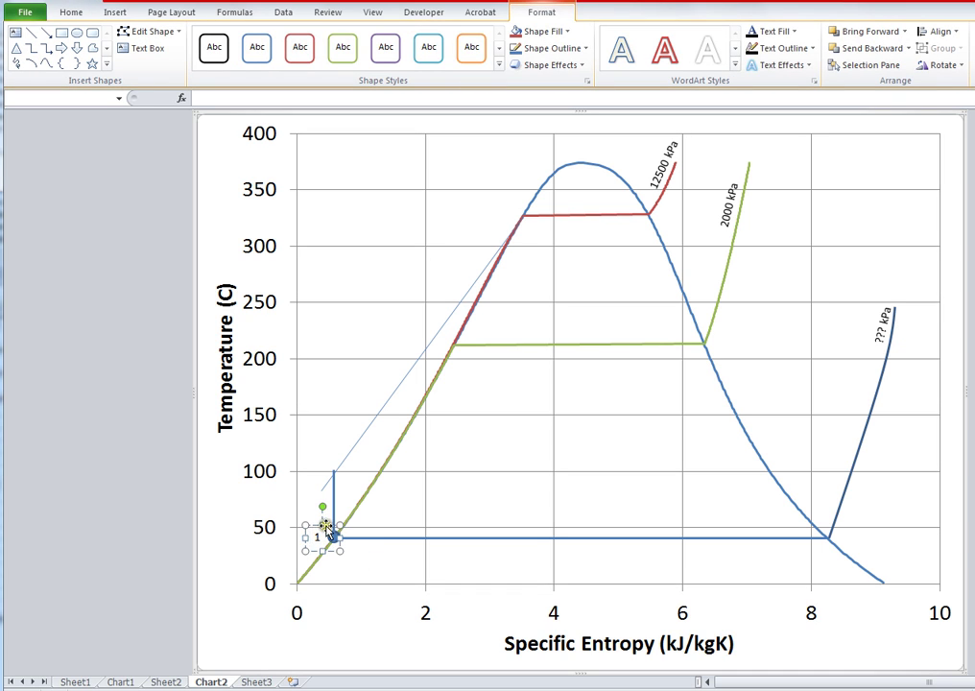
left_click(336, 537)
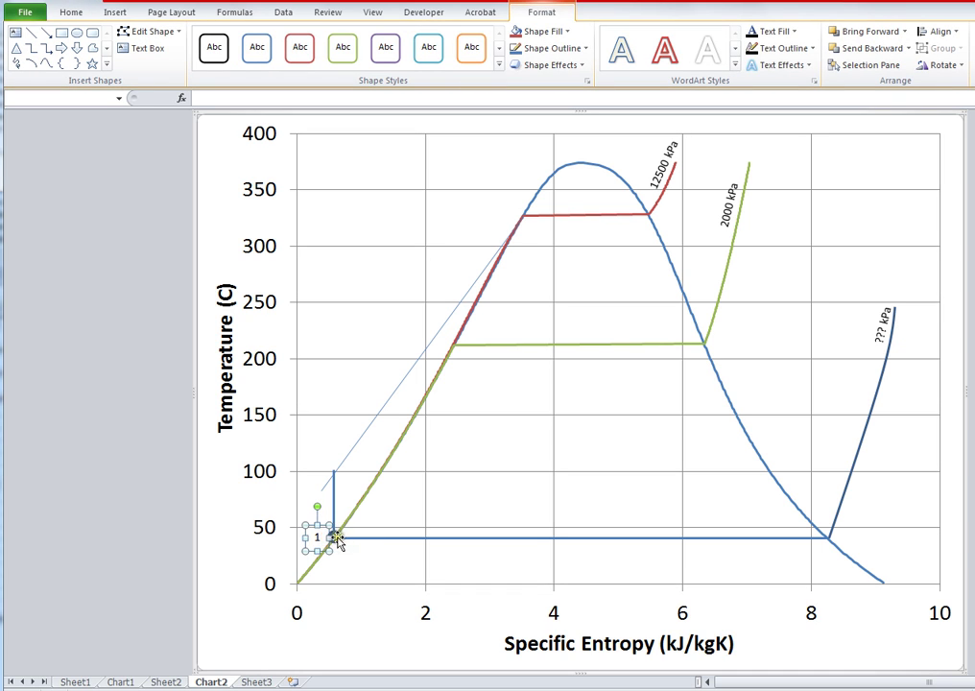
left_click(335, 536)
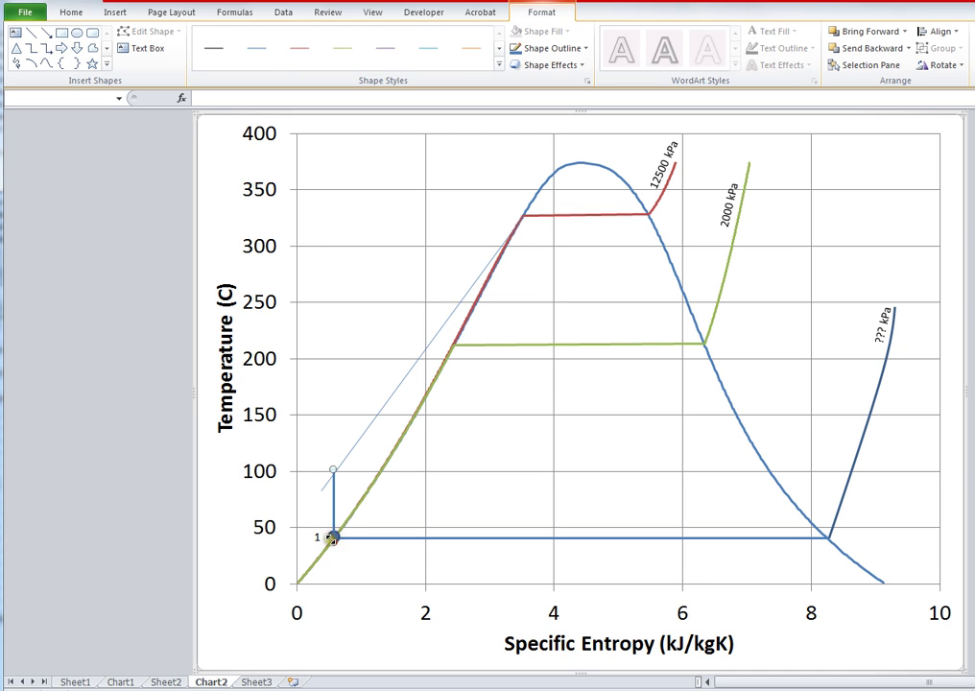
left_click(322, 534)
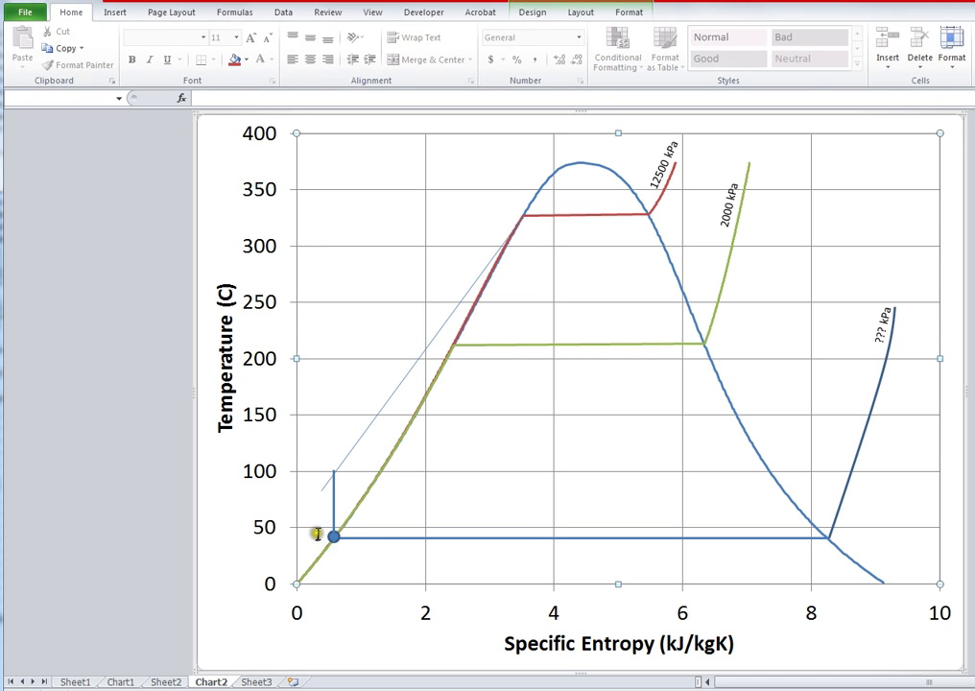
left_click(316, 534)
left_click(309, 523)
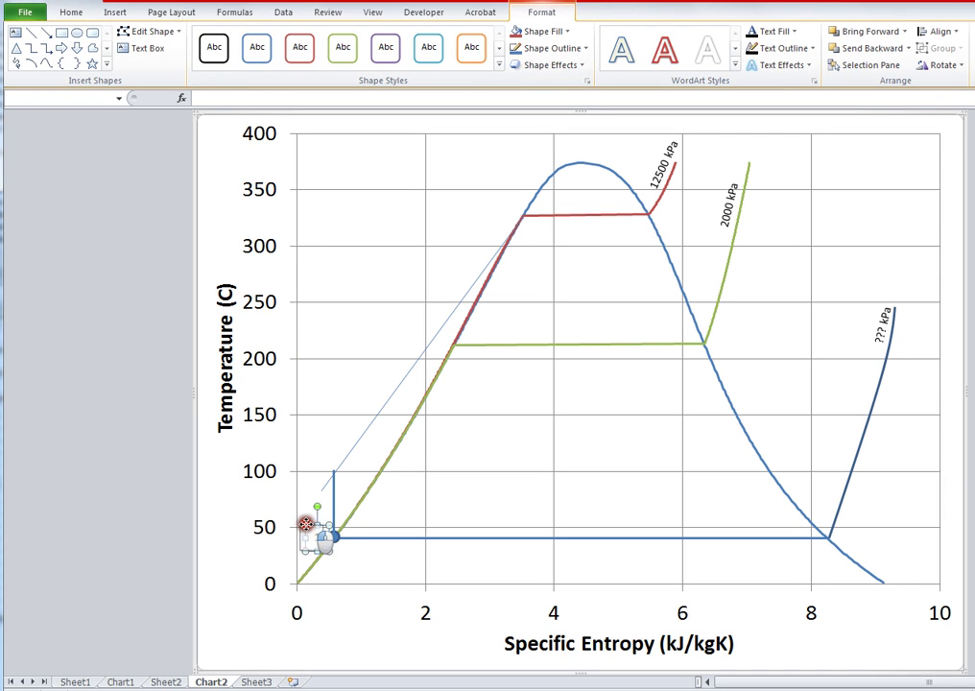
left_click(335, 537)
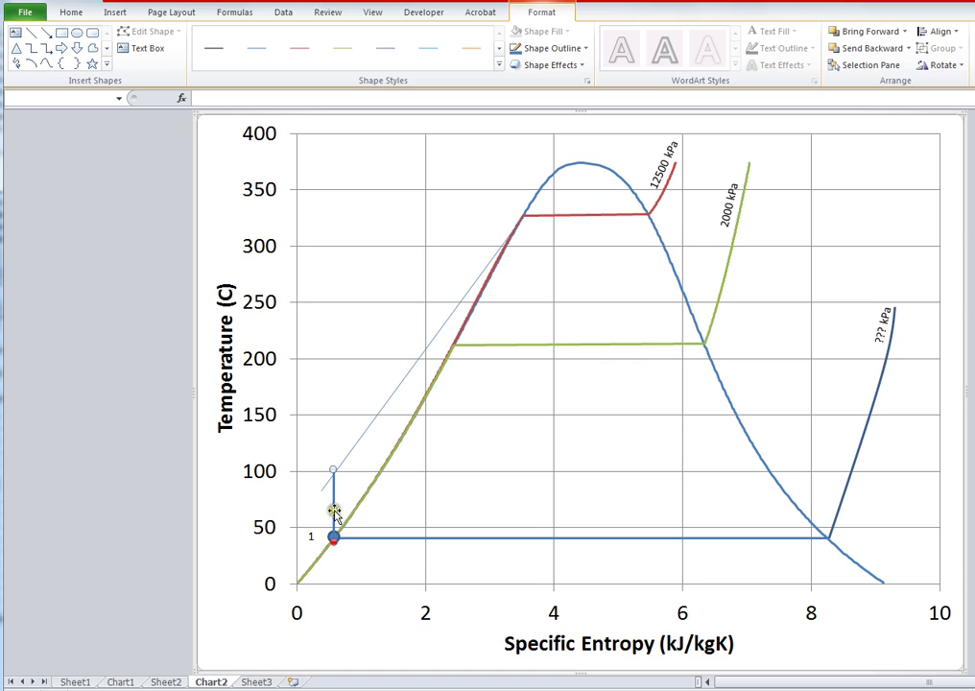
left_click_drag(334, 511, 333, 507)
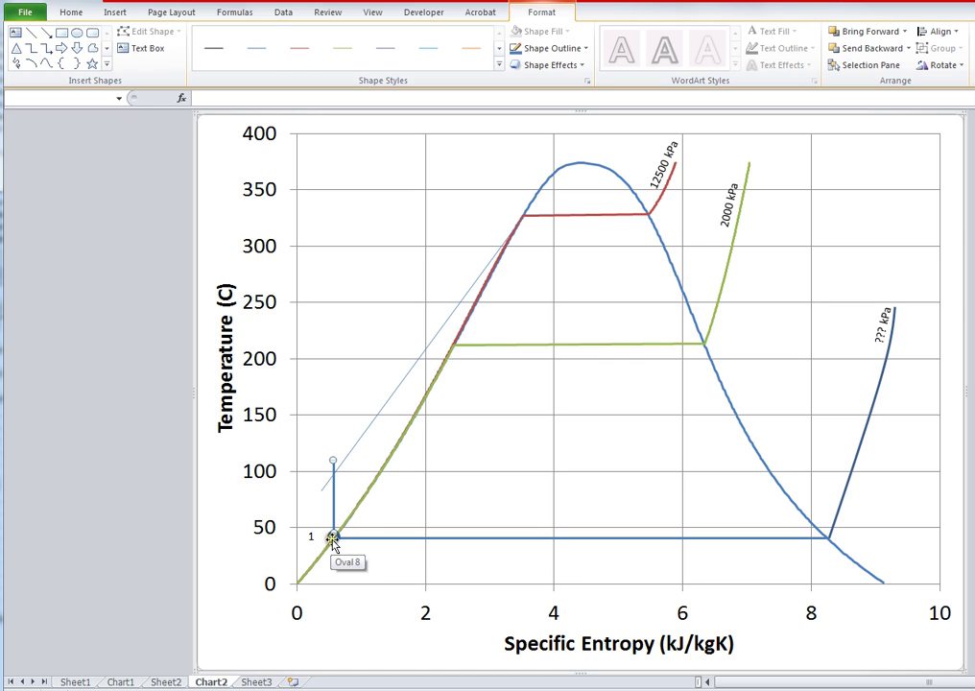
- Copy the state 1 dot to the vertical line's top and onto the 12500 kPa curve
left_click(332, 539)
left_click_drag(334, 541, 333, 460)
left_click(334, 474)
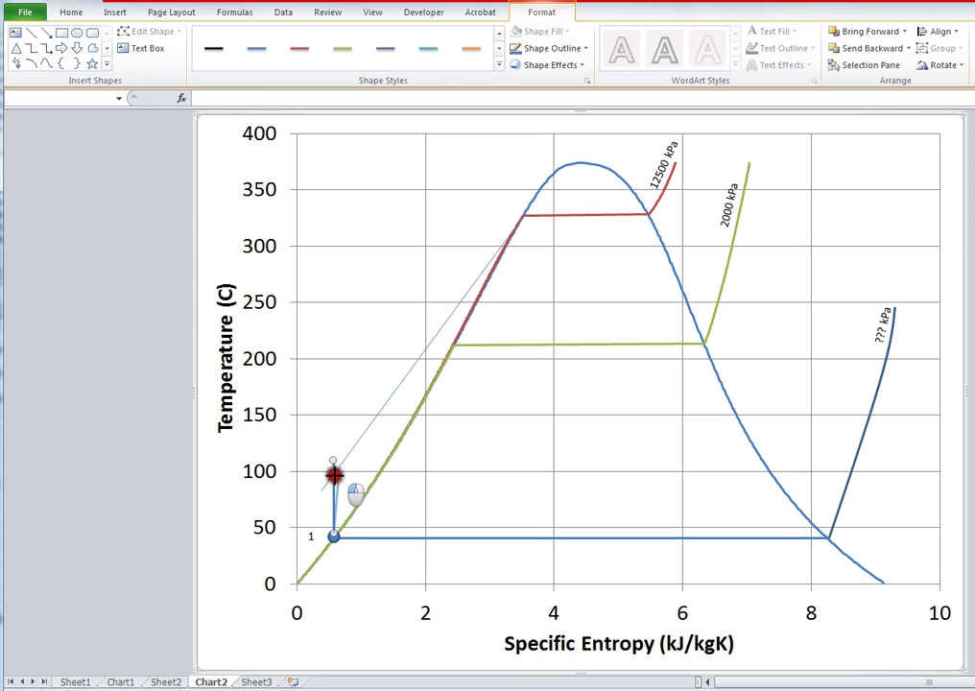
mouse_move(333, 474)
left_mouse_down()
mouse_move(669, 196)
mouse_move(668, 185)
left_mouse_up()
left_click(335, 474)
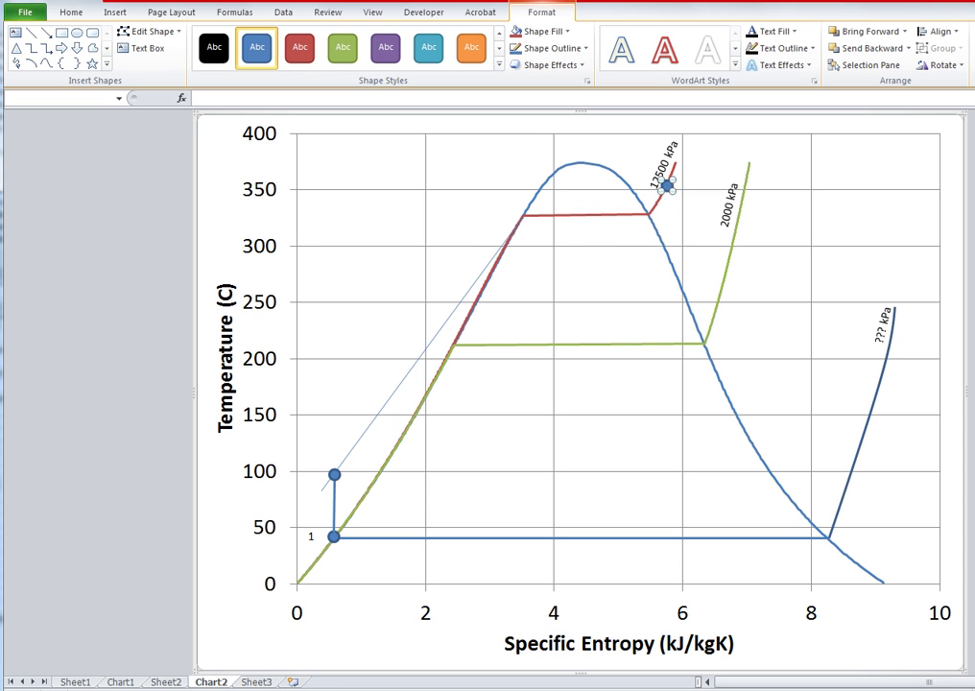
left_click(120, 682)
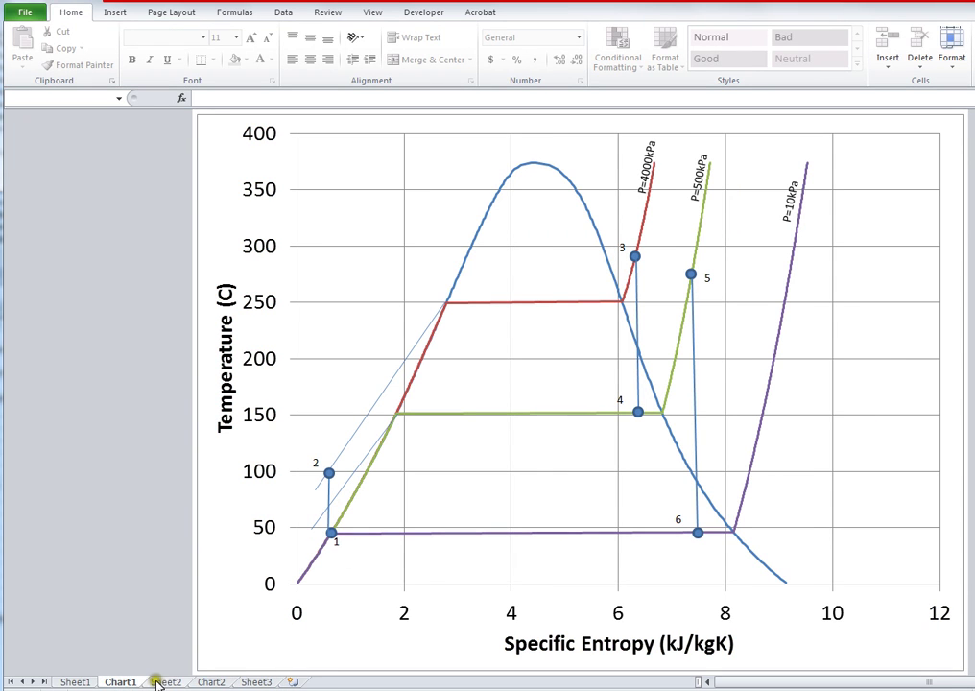
left_click(206, 683)
left_click(247, 683)
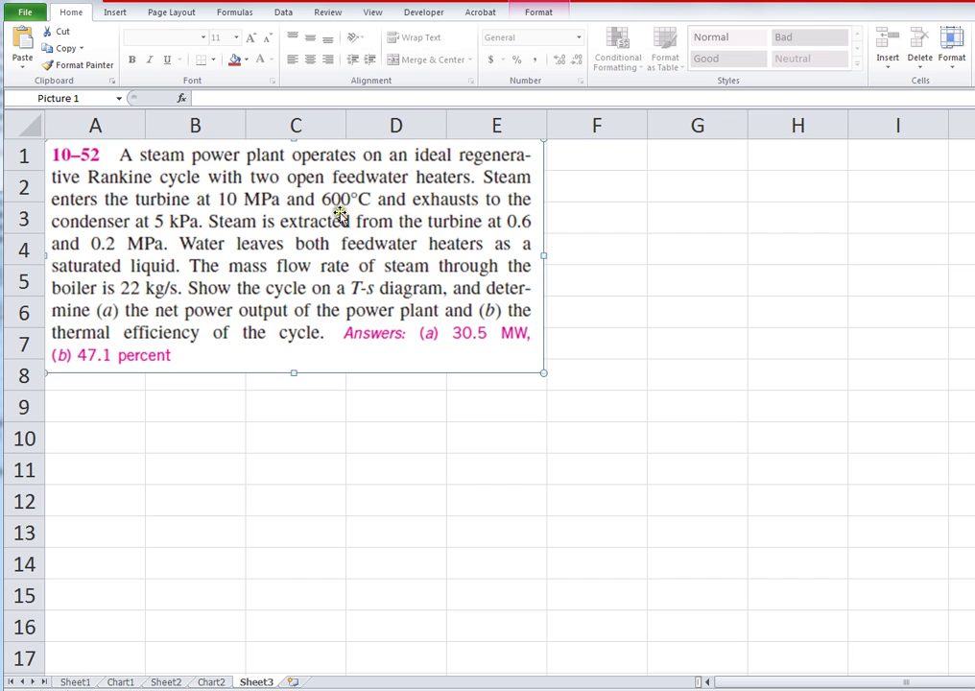
left_click(170, 682)
scroll(246, 389, "up", 3)
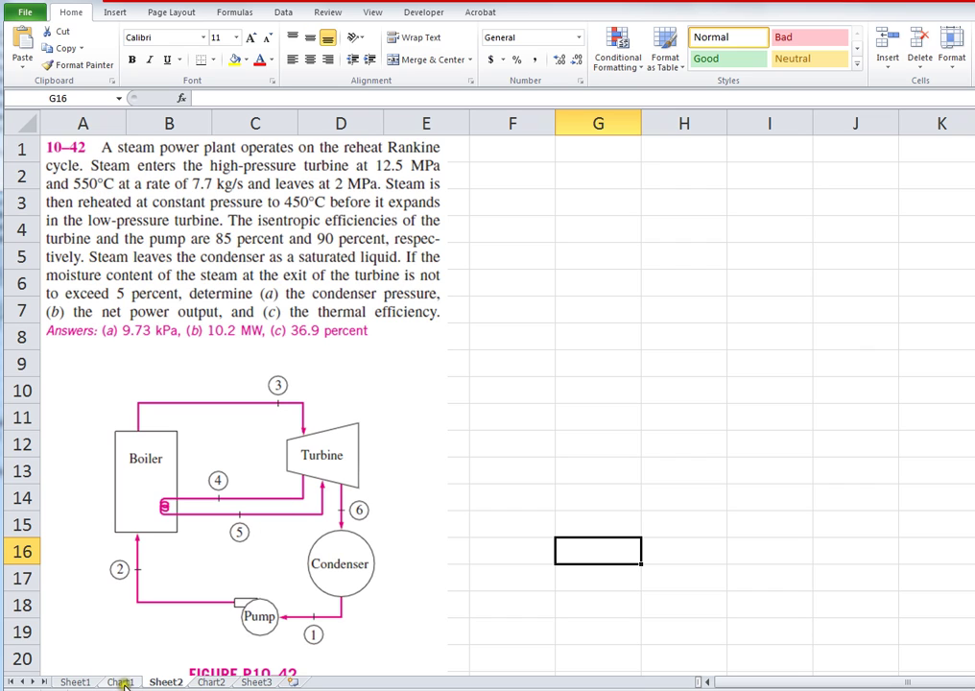
- Slide the 12500 kPa curve's dot up to its upper end near 385 °C
left_click(212, 683)
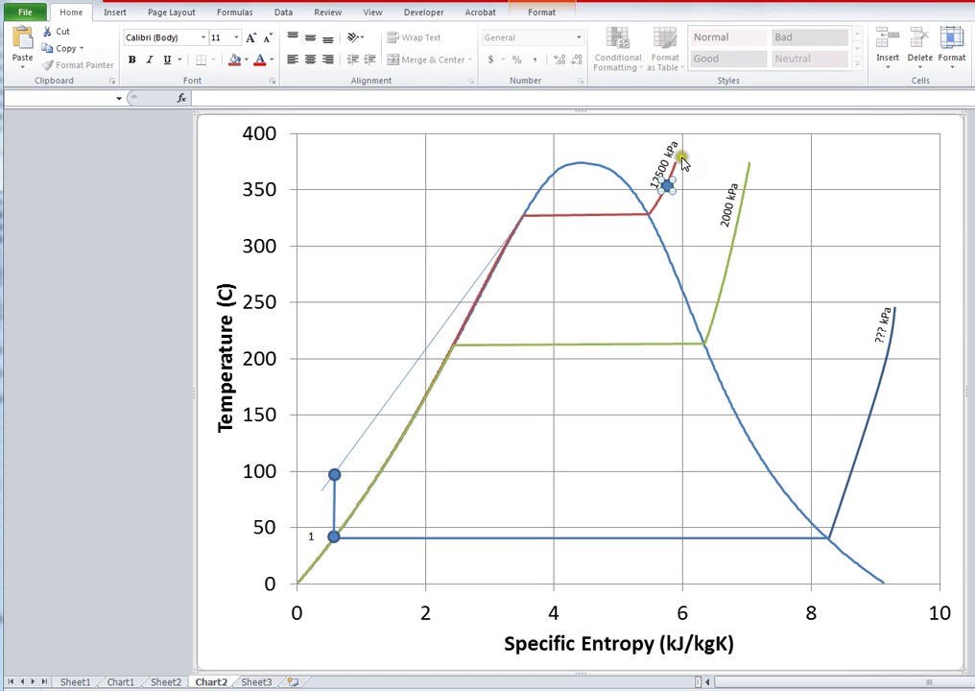
mouse_move(676, 170)
left_mouse_down()
mouse_move(672, 181)
mouse_move(683, 150)
left_mouse_up()
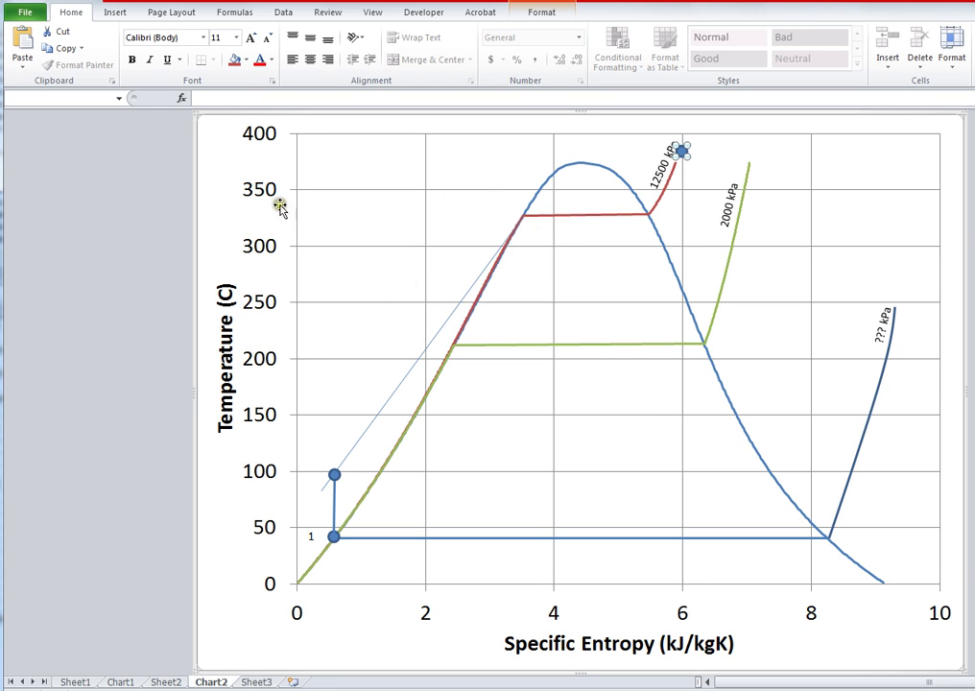
left_click(201, 159)
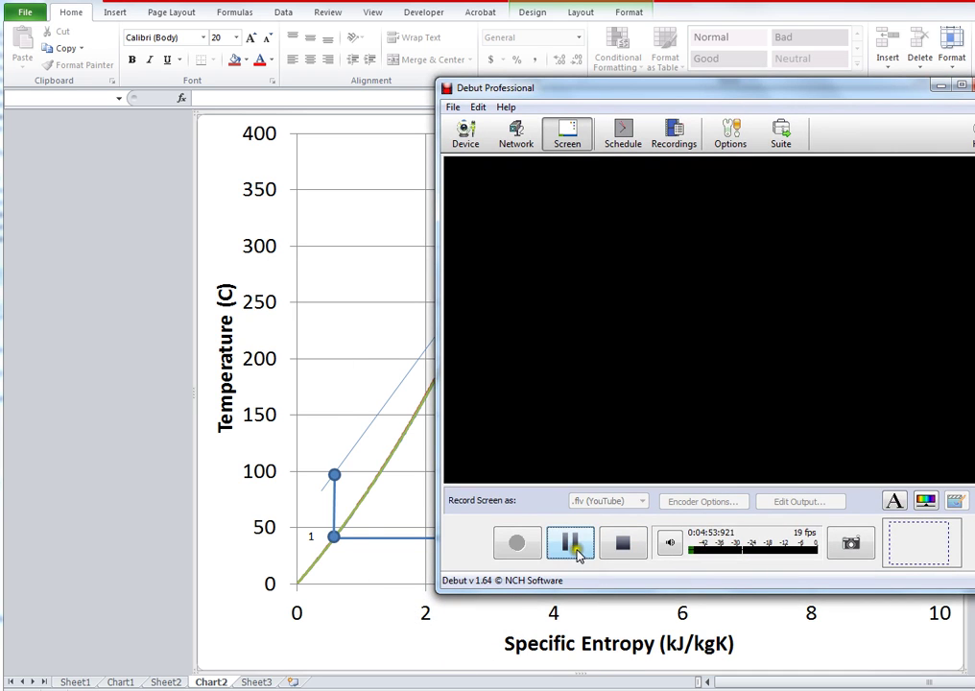
- Pause the Debut Professional screen recording
left_click(571, 542)
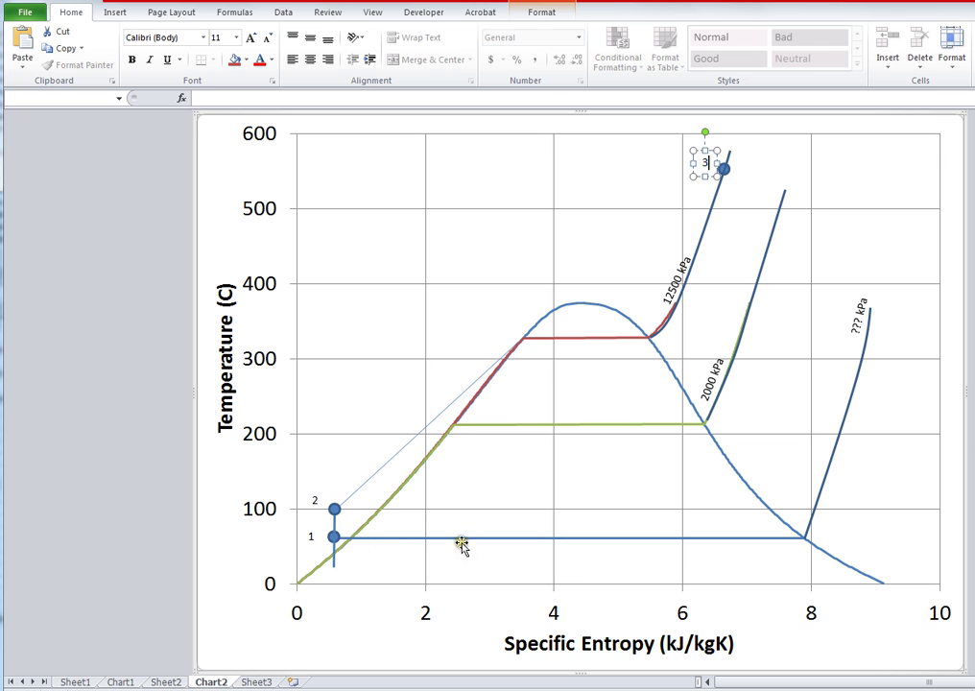
- Shorten the 1–2 pump line and snap points 1, 2 and the condenser line to its ends
left_click(334, 538)
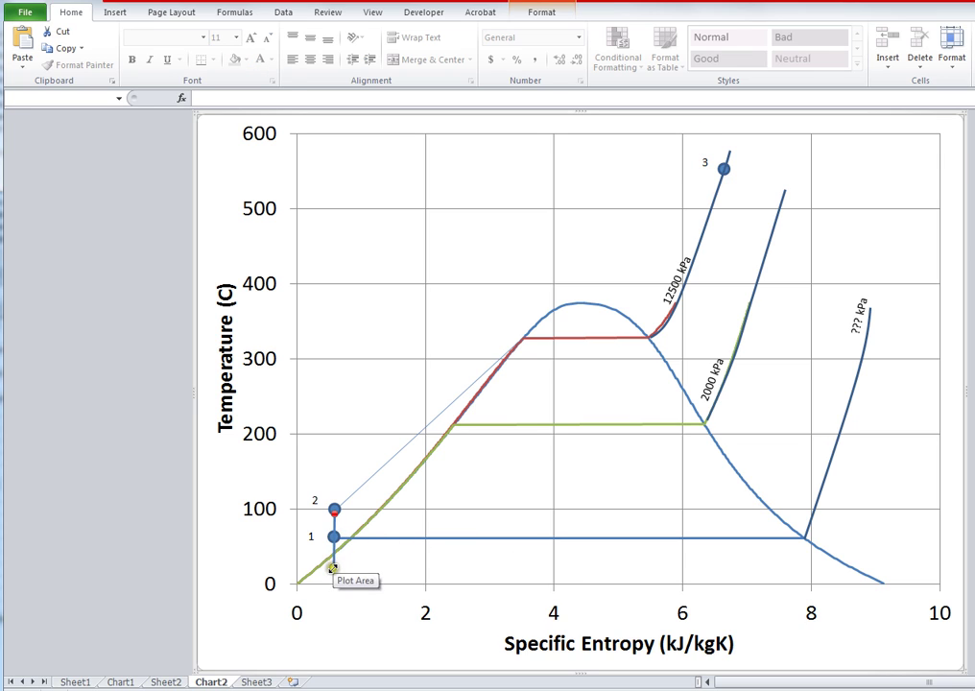
mouse_move(332, 568)
left_mouse_down()
mouse_move(333, 537)
mouse_move(353, 518)
mouse_move(352, 494)
left_mouse_up()
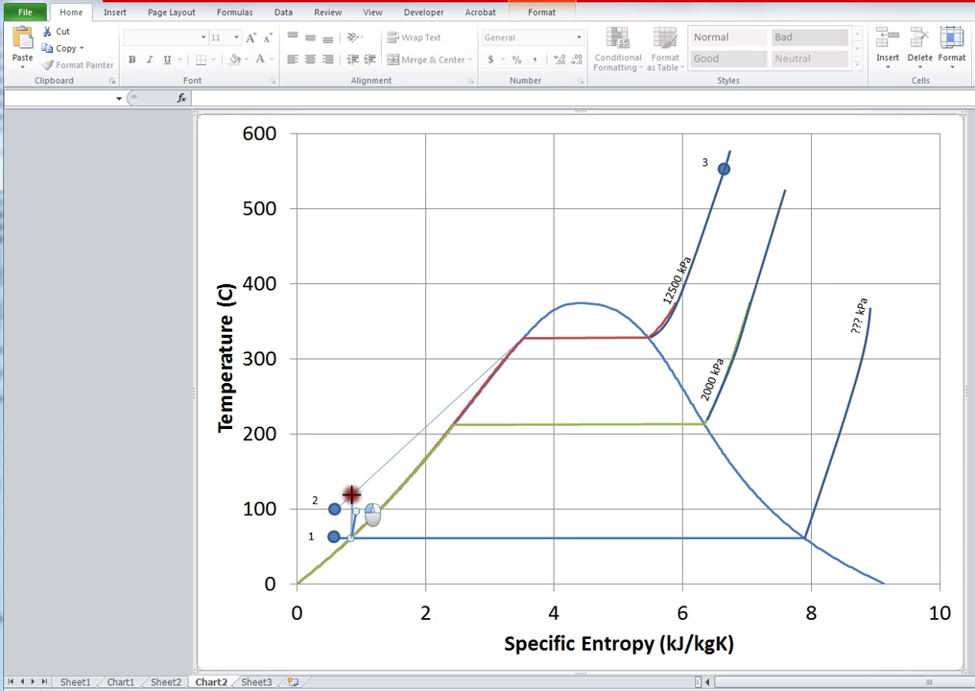
left_click(351, 495)
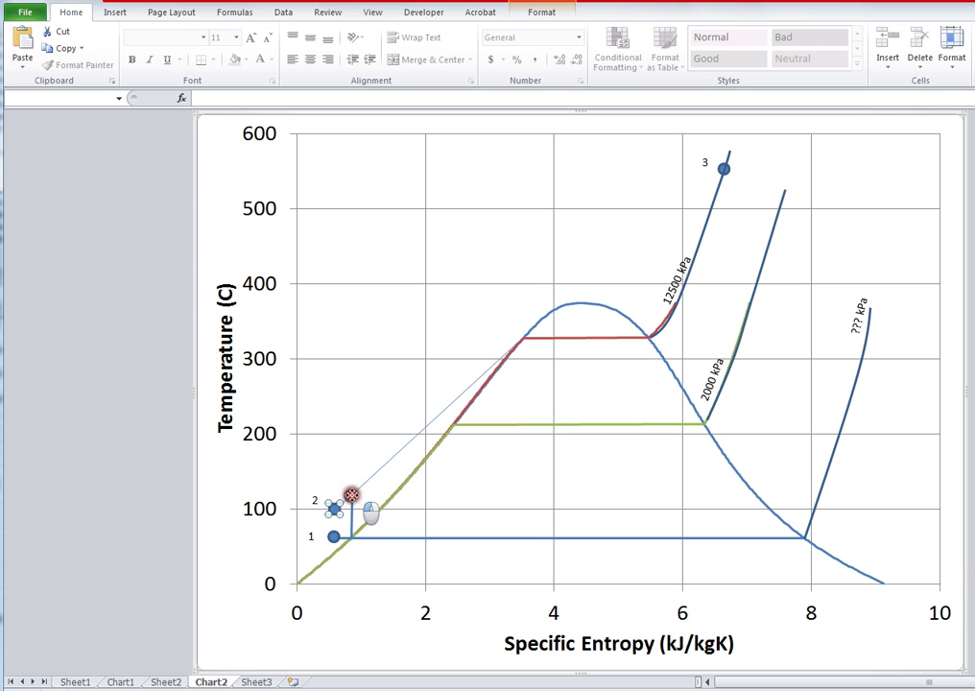
left_click_drag(352, 494, 352, 496)
left_click(333, 512)
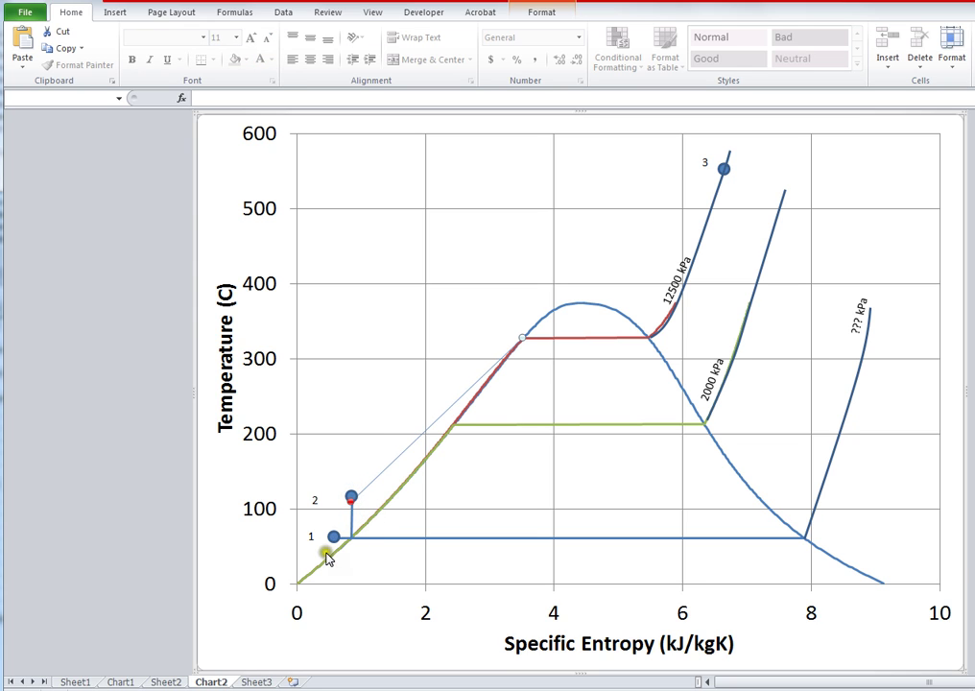
left_click(331, 539)
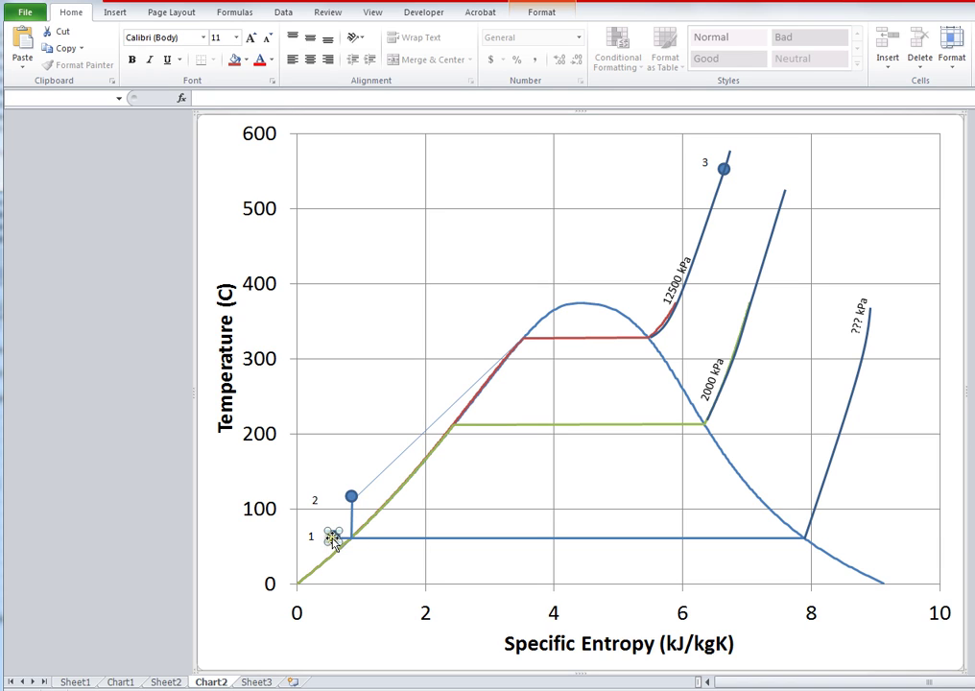
left_click_drag(333, 540, 351, 539)
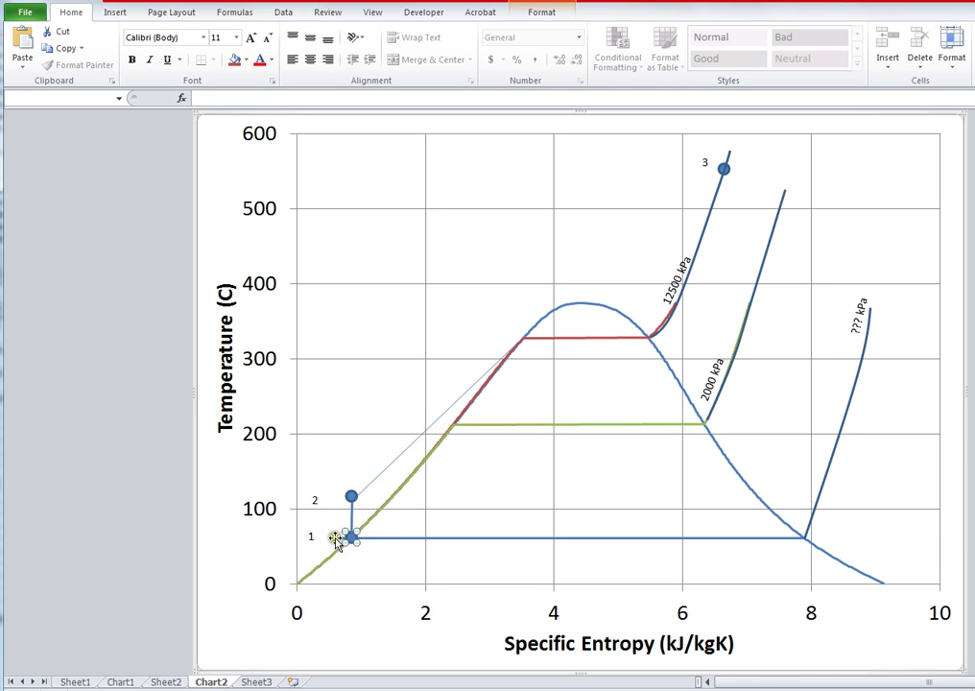
left_click(349, 538)
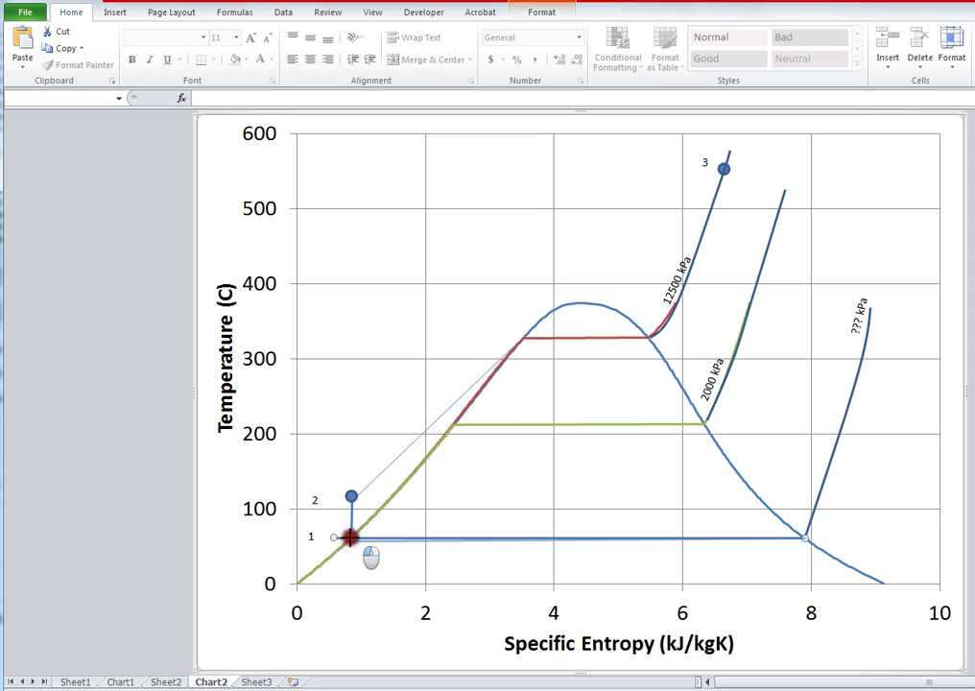
left_click_drag(350, 537, 351, 536)
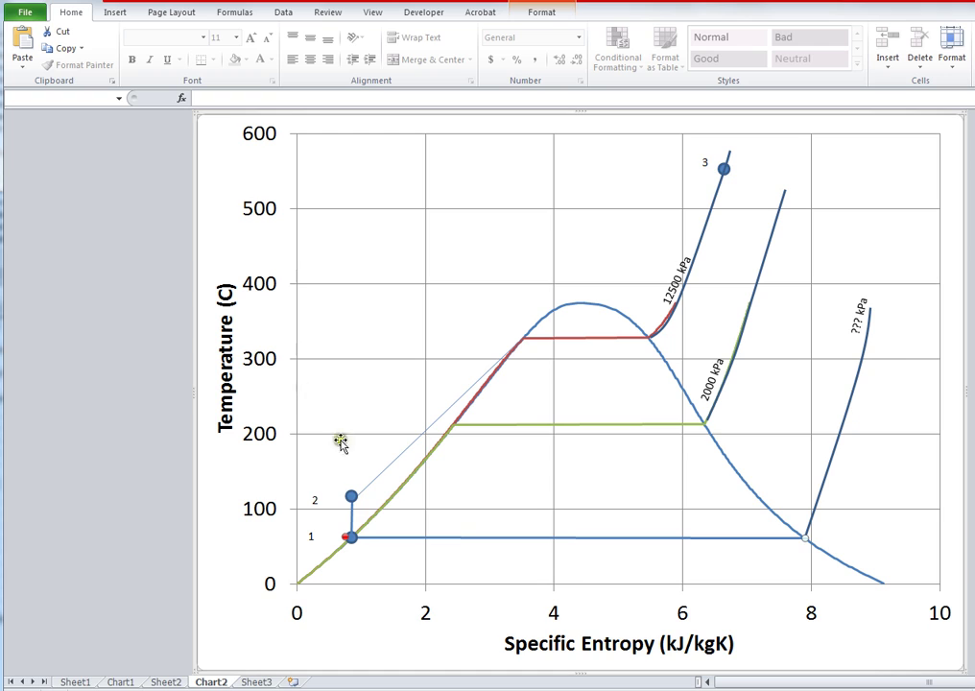
- Copy a vertical line down from state 3 and drop a point on the 2000 kPa curve near 280 °C
left_click(351, 516)
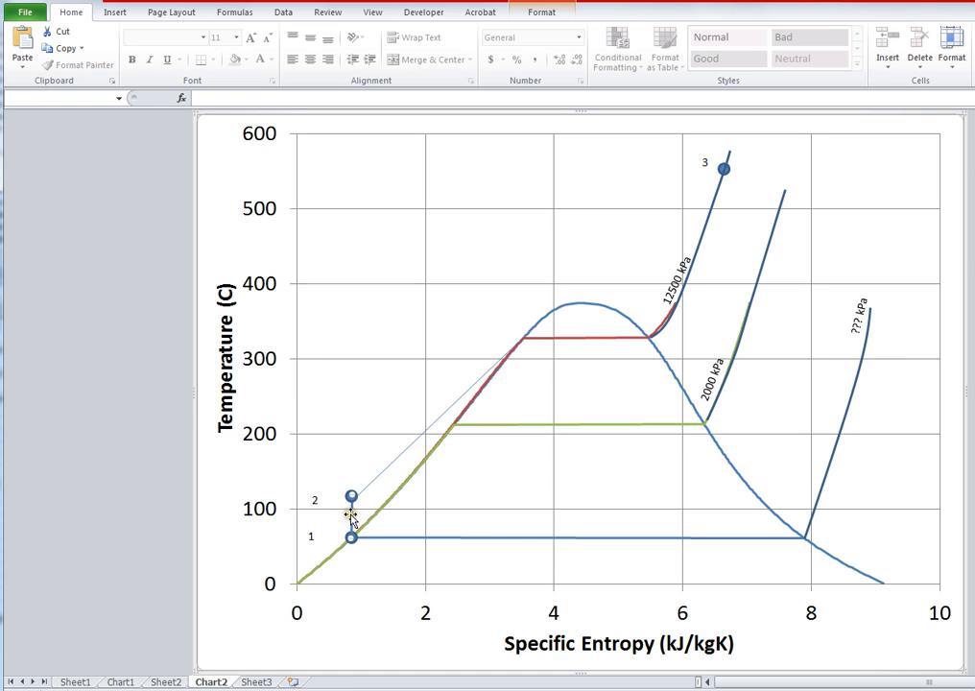
mouse_move(351, 515)
left_mouse_down()
mouse_move(725, 189)
mouse_move(727, 353)
left_mouse_up()
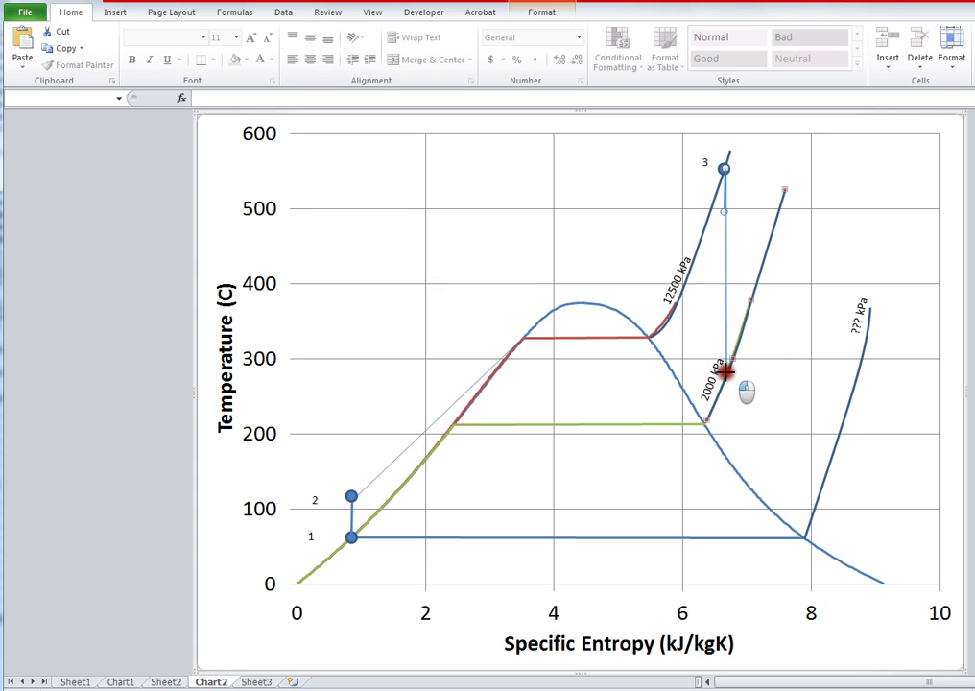
left_click_drag(726, 353, 725, 372)
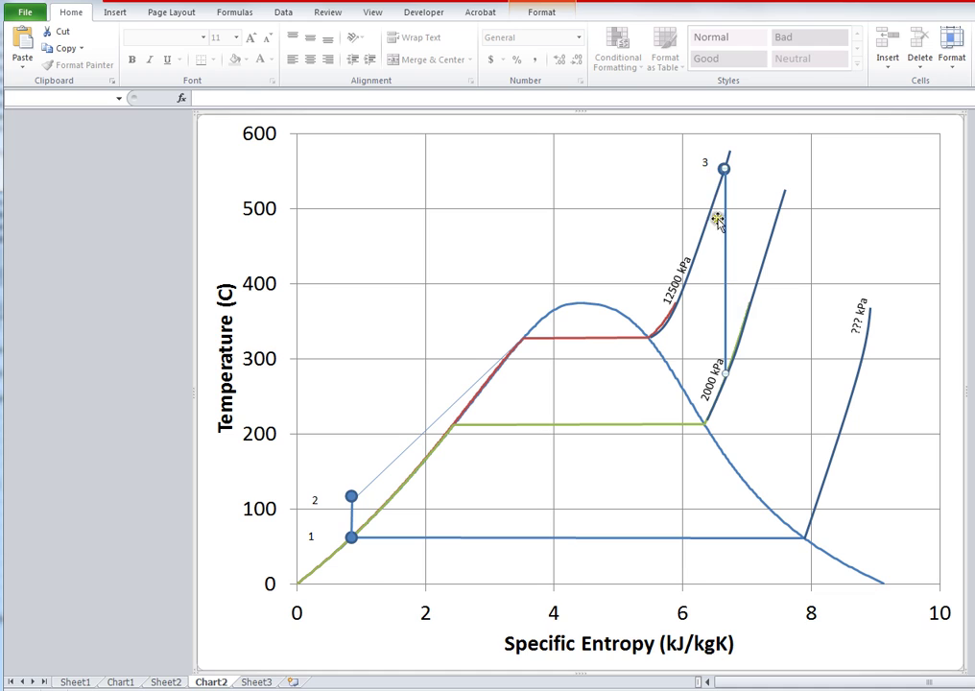
left_click(701, 162)
left_click(727, 168)
left_click(727, 166)
left_click(719, 172)
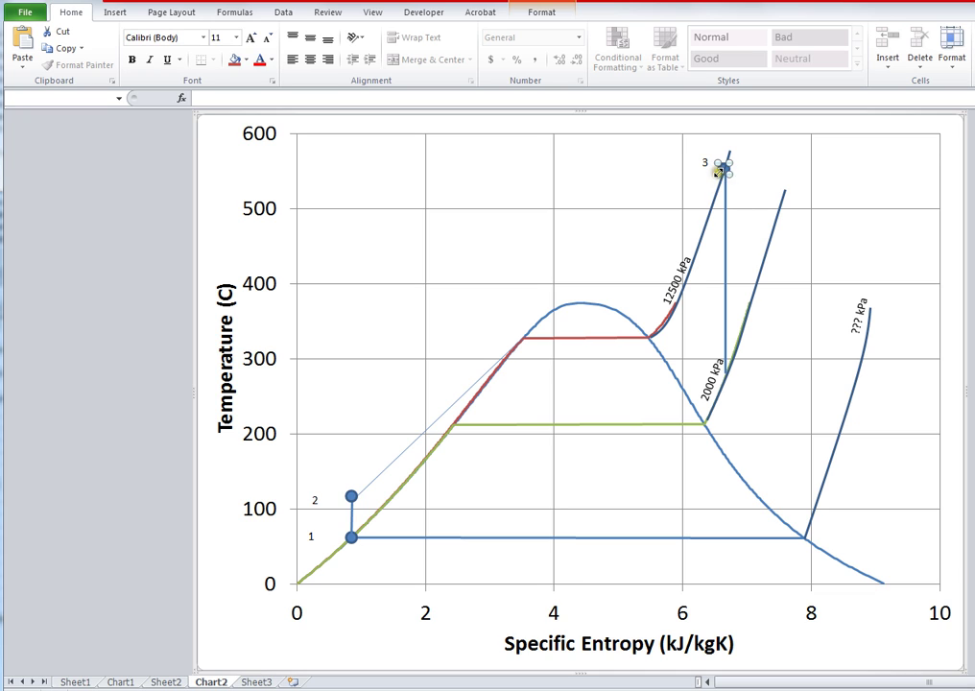
left_click_drag(724, 171, 725, 373)
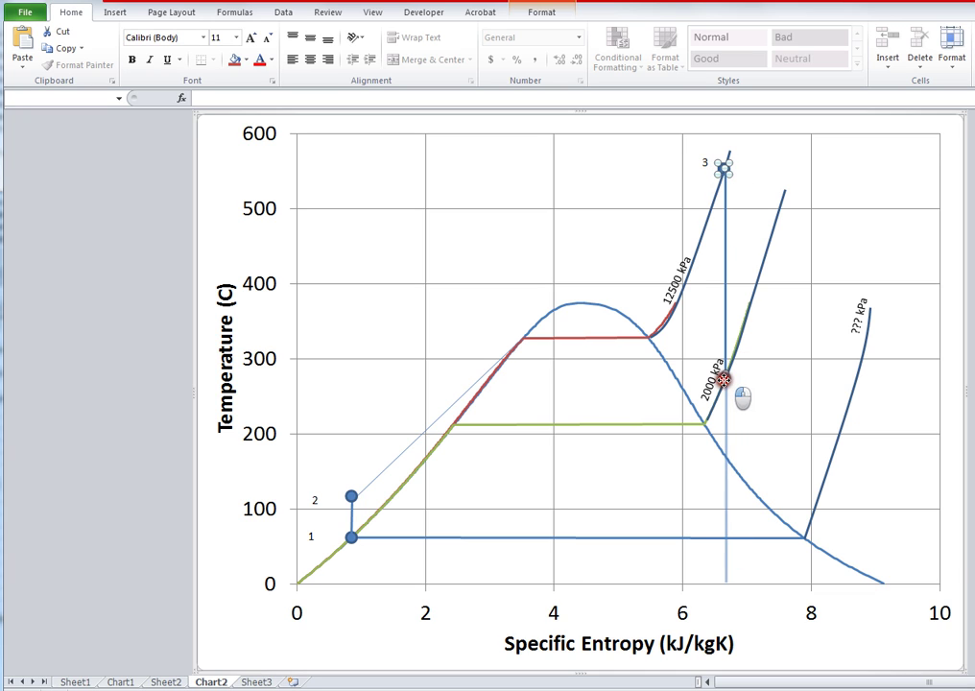
- Add a vertical drop from the 450 °C reheat point and delete the stray marker and extra line
mouse_move(726, 422)
left_mouse_down()
mouse_move(803, 324)
mouse_move(778, 274)
left_mouse_up()
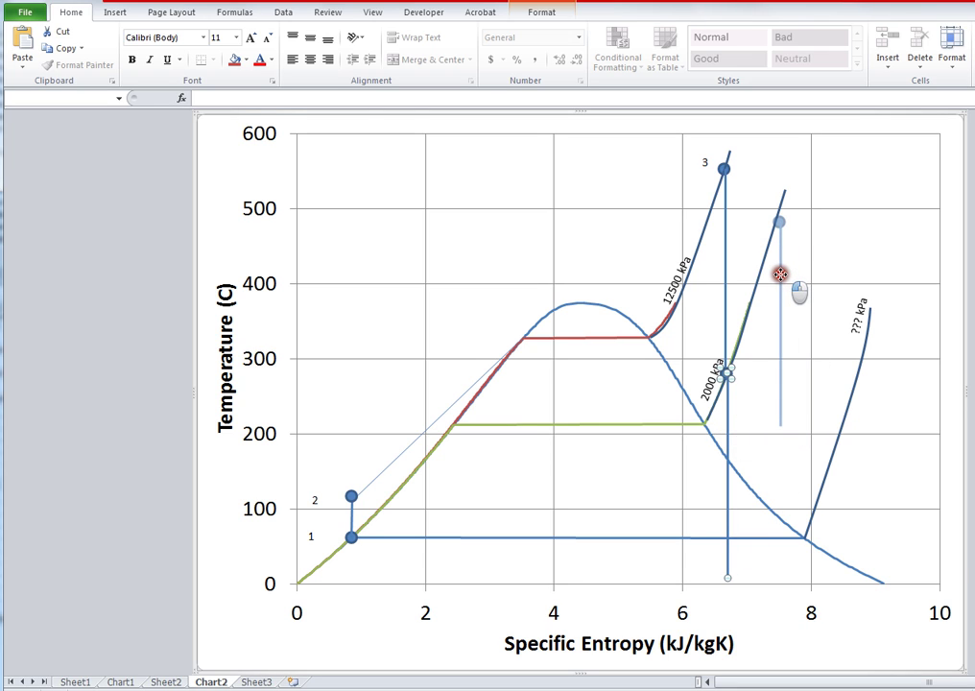
left_click_drag(779, 275, 777, 273)
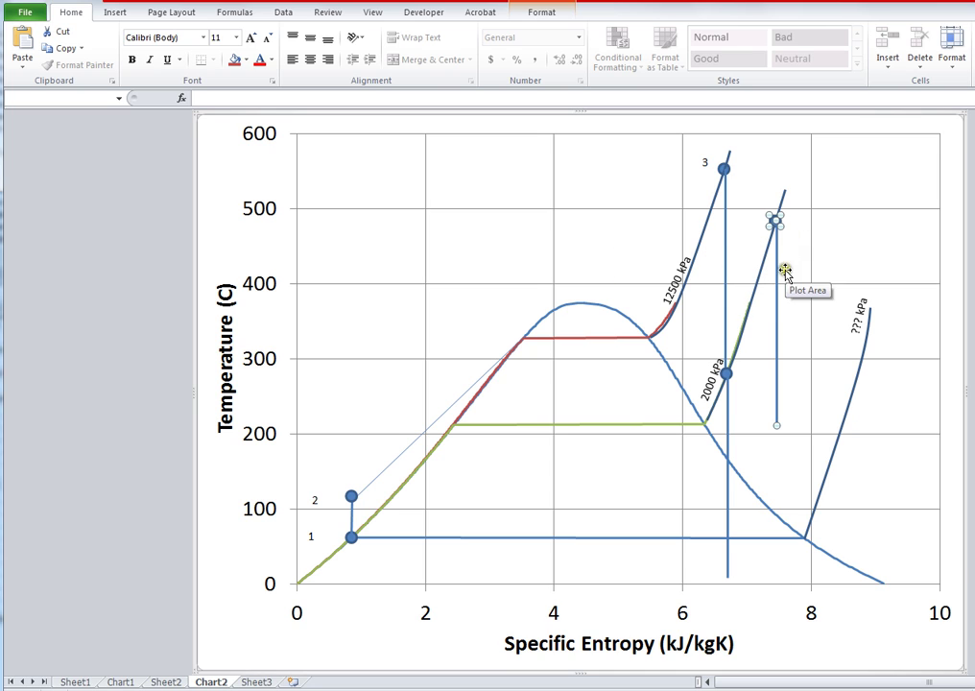
mouse_move(778, 279)
left_mouse_down()
mouse_move(770, 302)
mouse_move(759, 279)
left_mouse_up()
left_click_drag(782, 226, 778, 223)
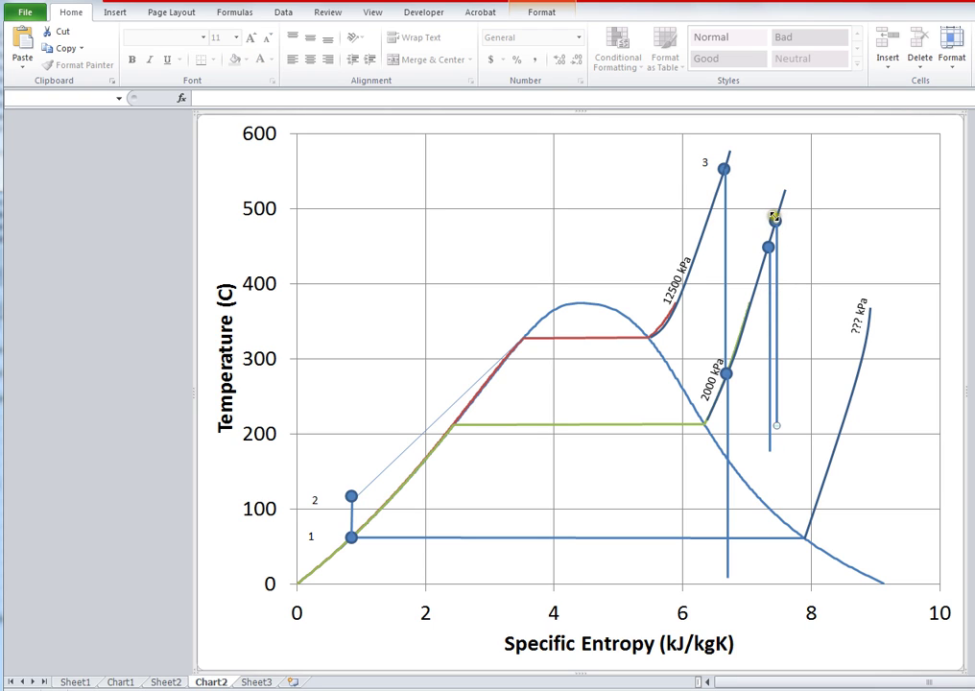
left_click_drag(777, 223, 779, 224)
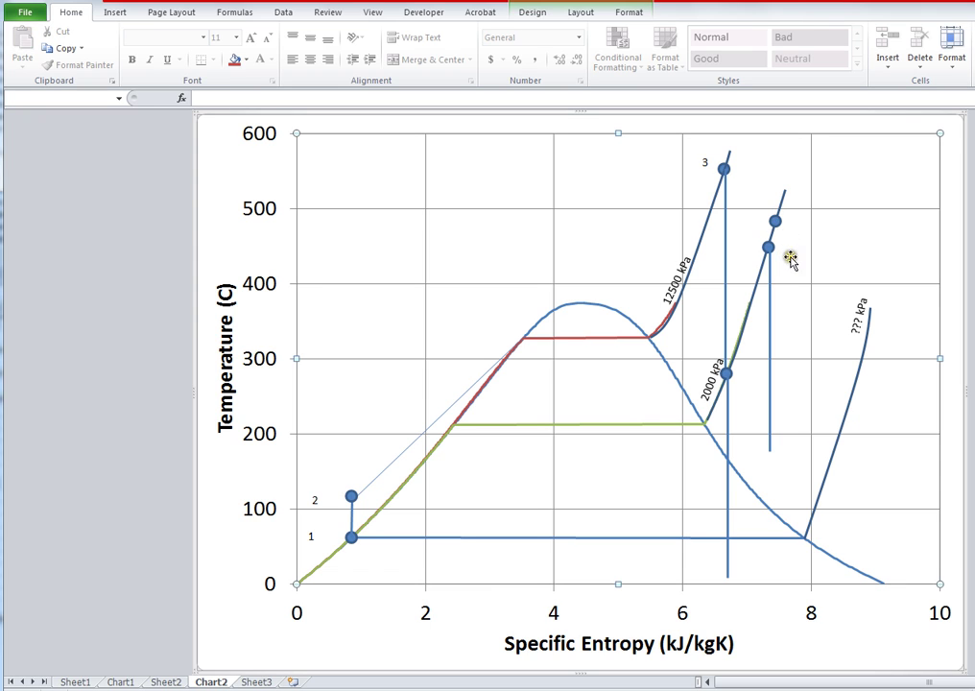
left_click(777, 222)
key("Delete")
left_click(726, 466)
key("Delete")
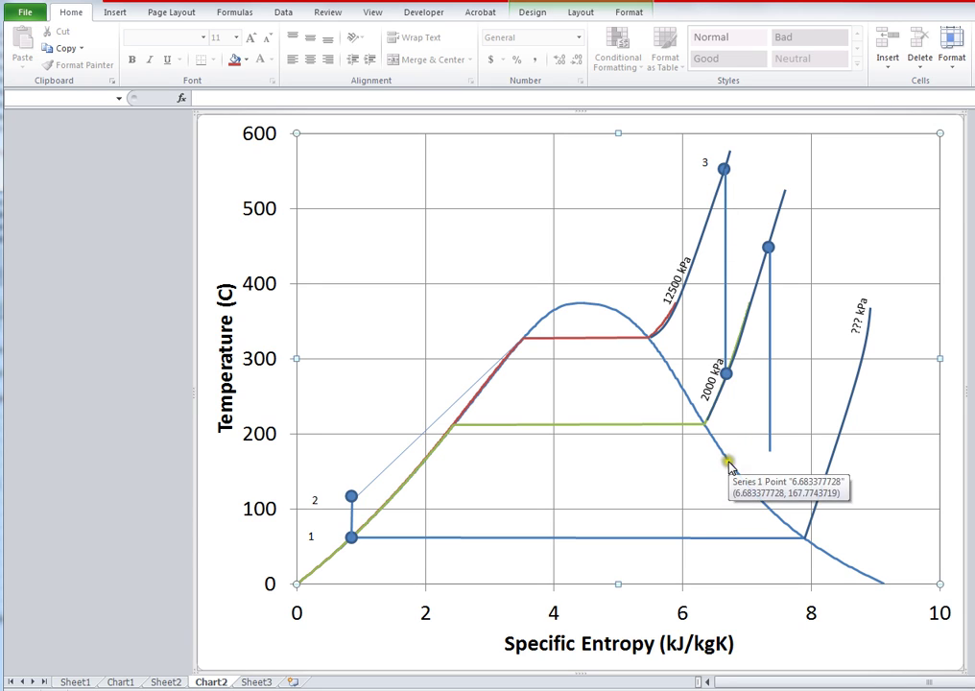
- Move the 2000 kPa label up and label the 280 °C point '4s' from a copy of label 2
left_click(717, 387)
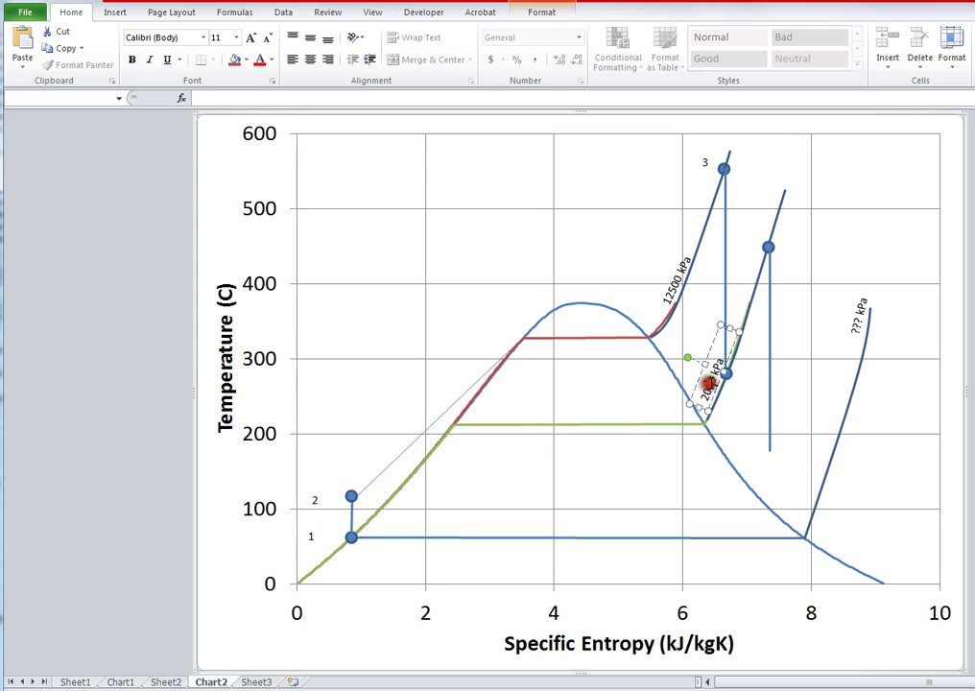
left_click_drag(709, 344, 775, 163)
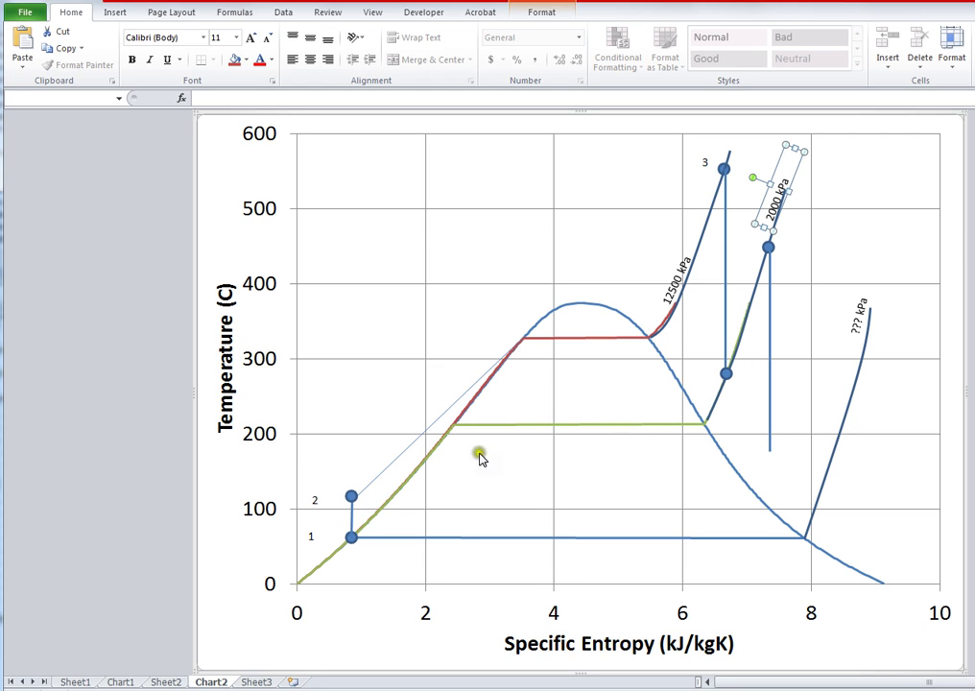
left_click(317, 501)
left_click_drag(322, 490, 740, 394)
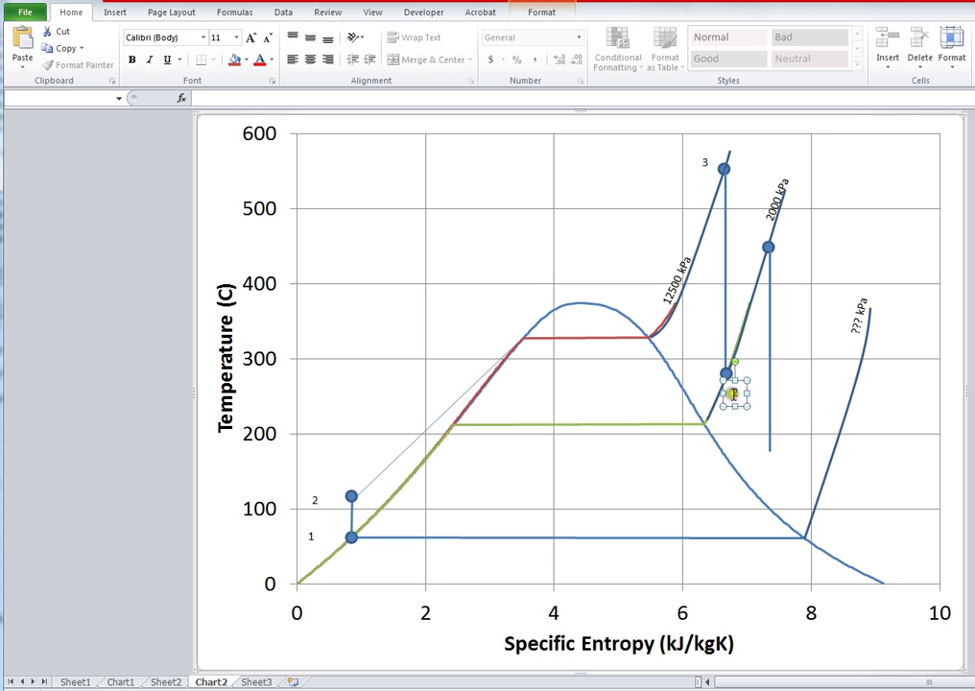
left_click(739, 401)
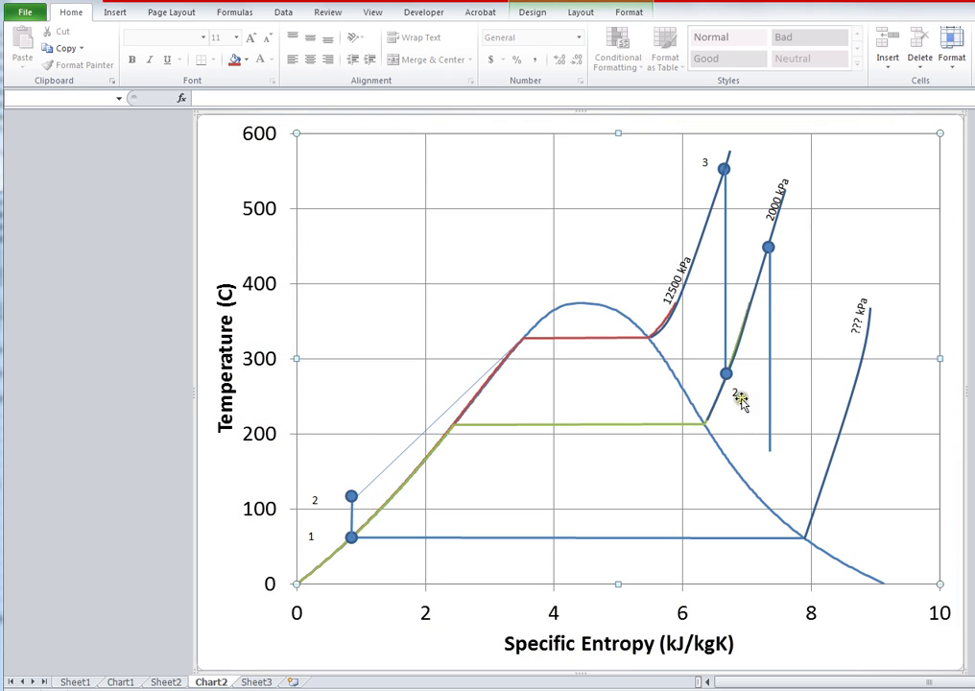
left_click(734, 391)
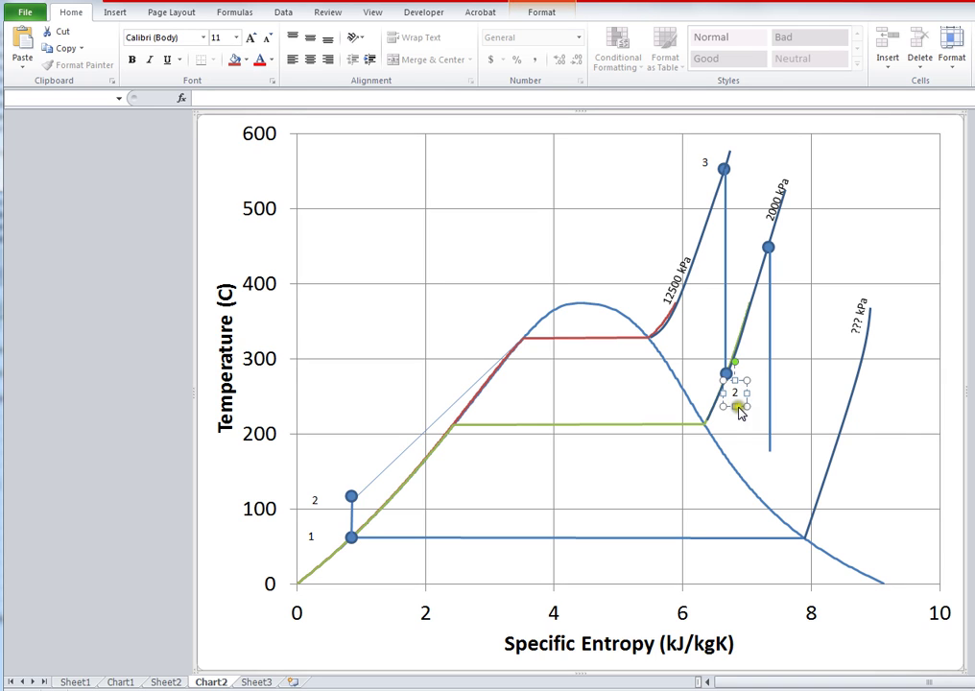
left_click_drag(741, 411, 714, 389)
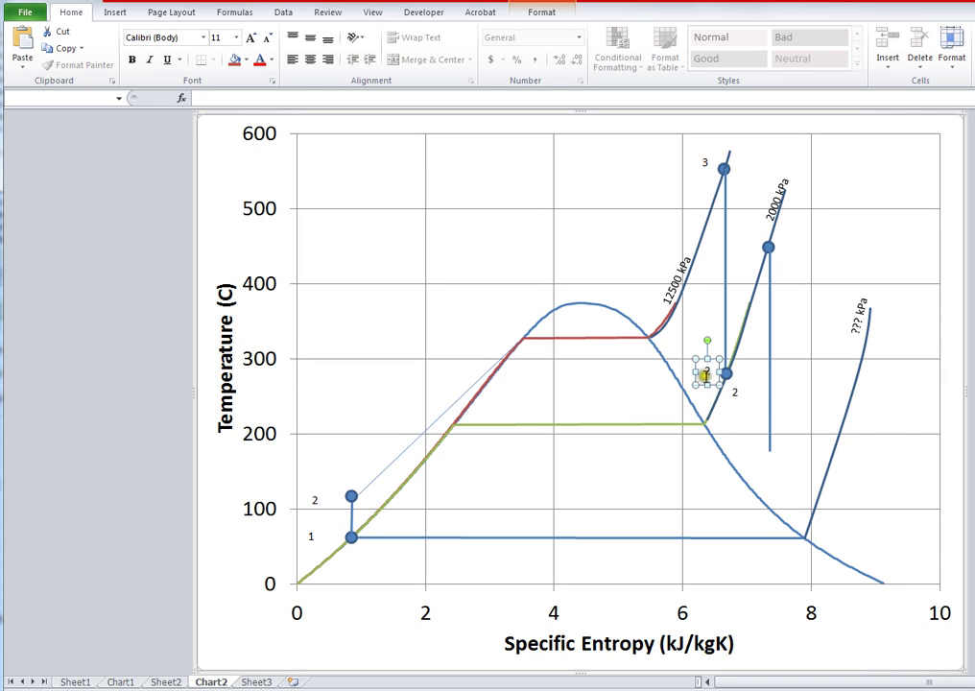
left_click(707, 371)
type("4")
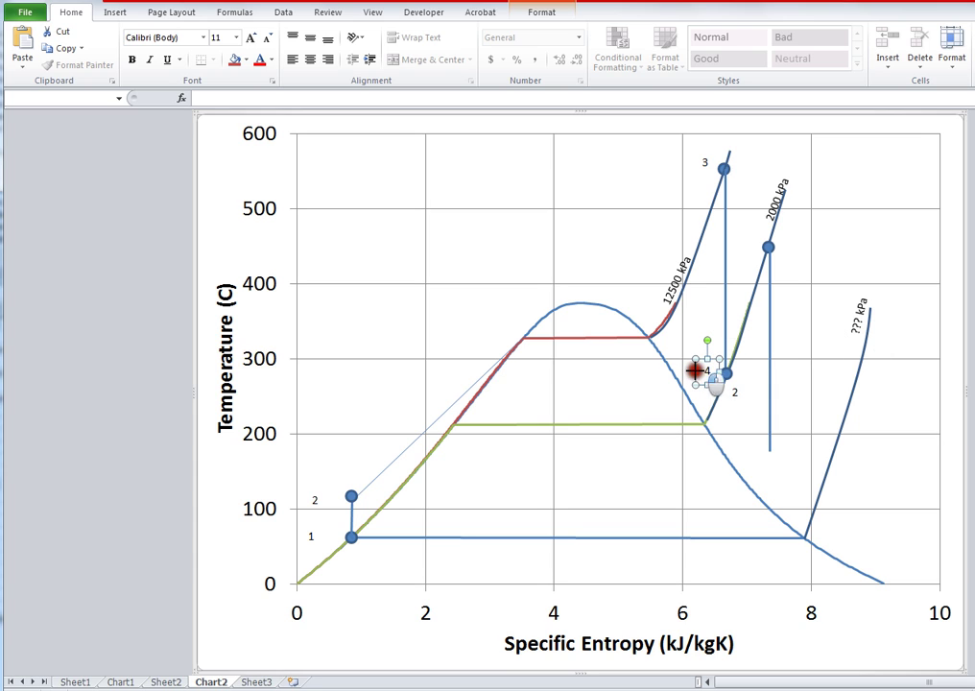
type("s")
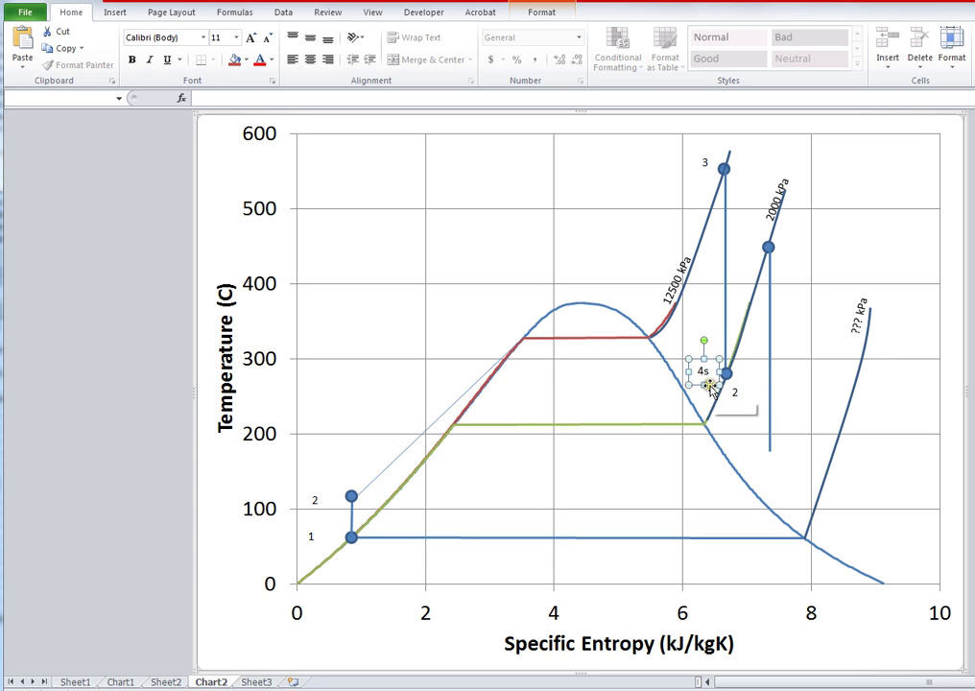
- Add a '4a' label at the reheat drop, move the stray 2 label, and copy a dot to 4a
left_click_drag(708, 385, 761, 370)
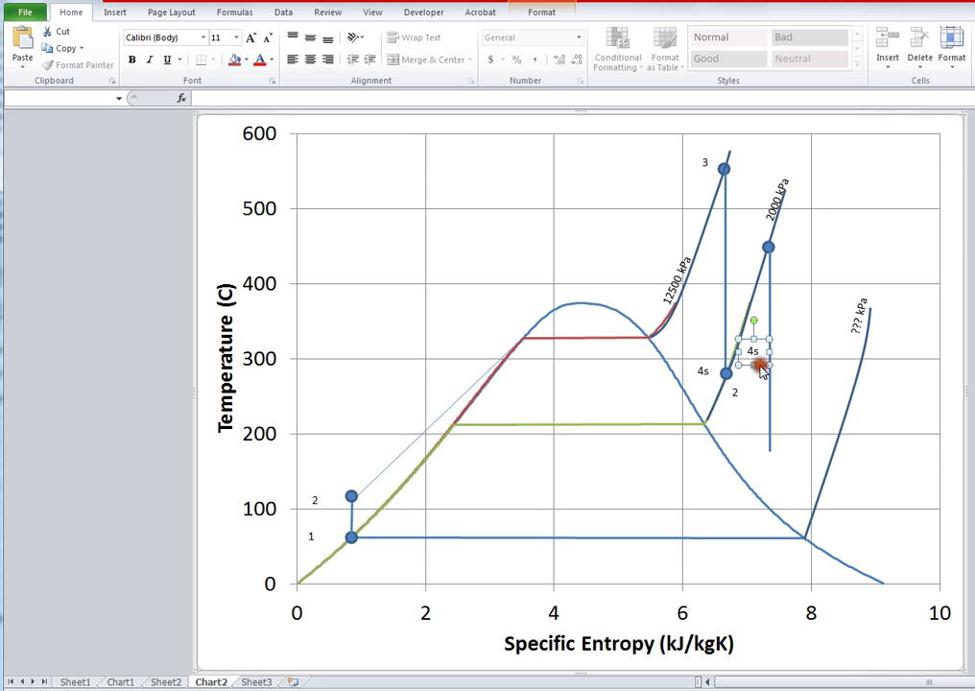
key("BackSpace")
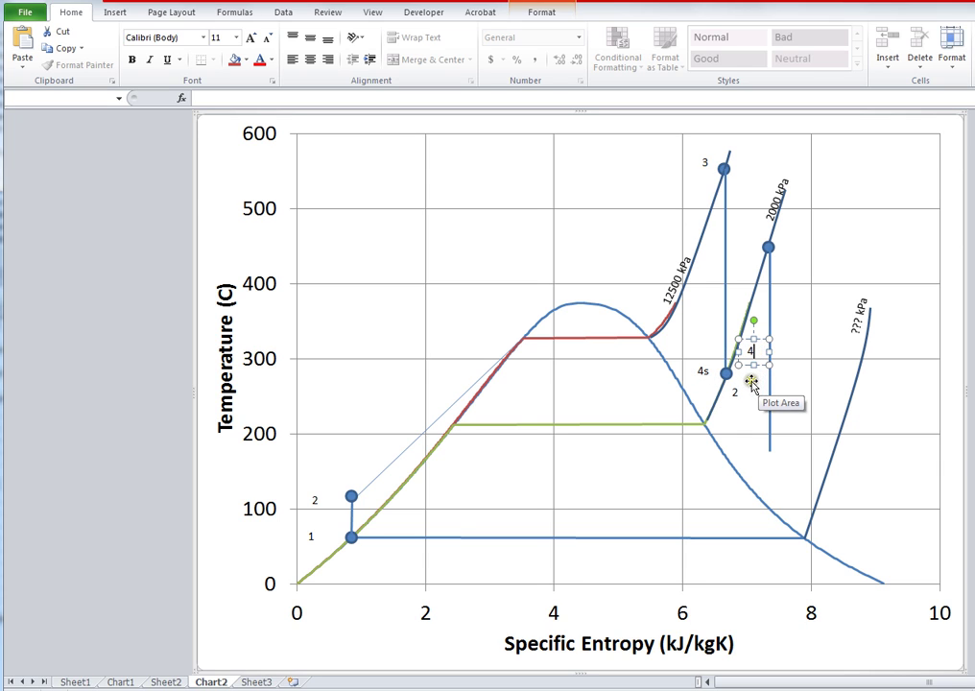
type("a")
left_click(737, 396)
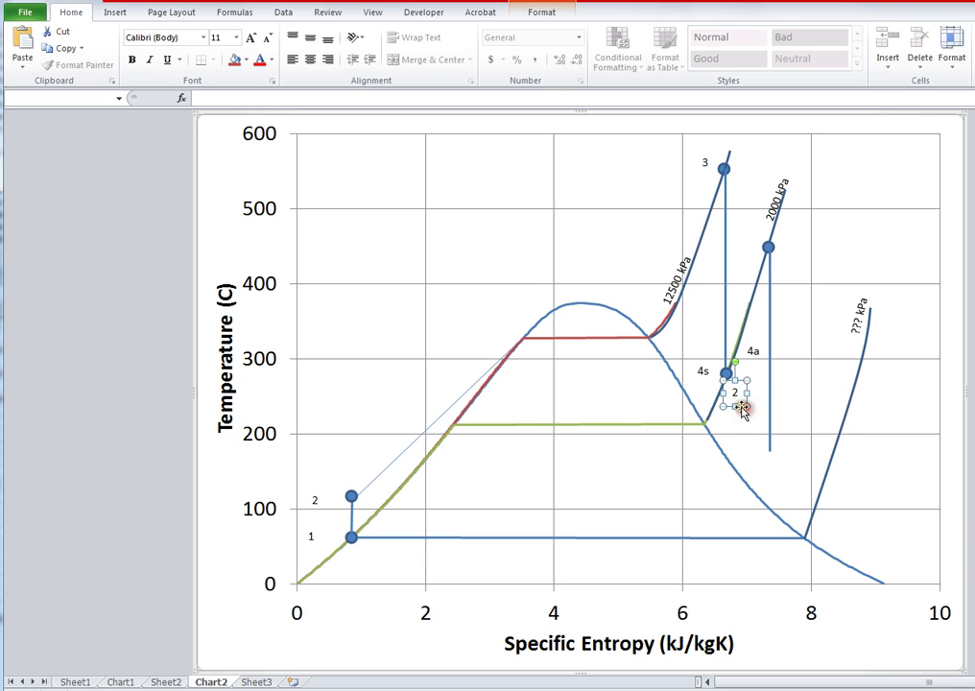
left_click_drag(744, 408, 735, 317)
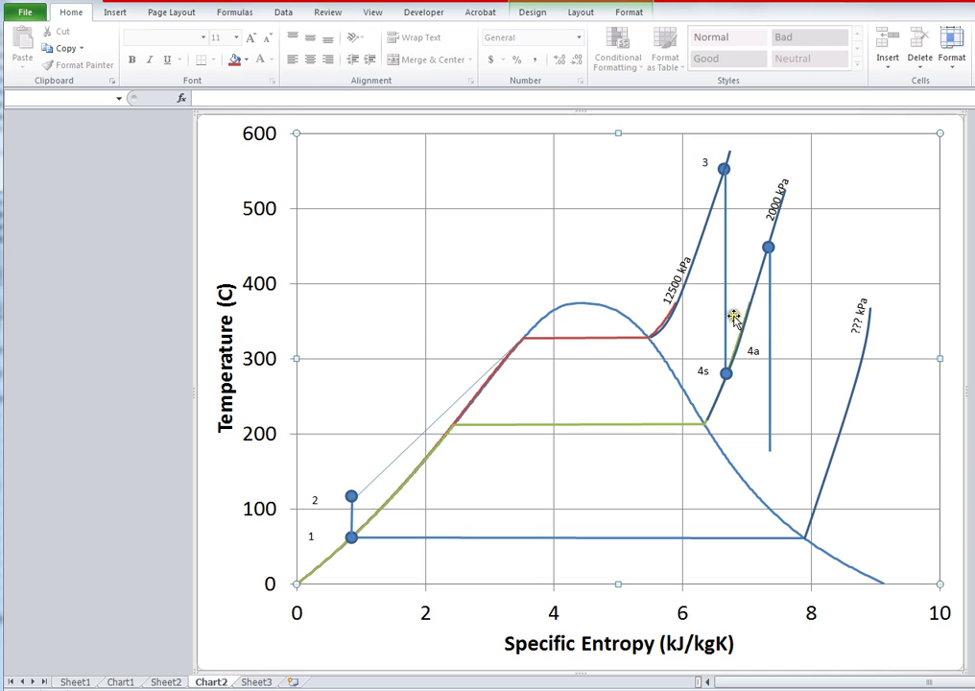
left_click(771, 248)
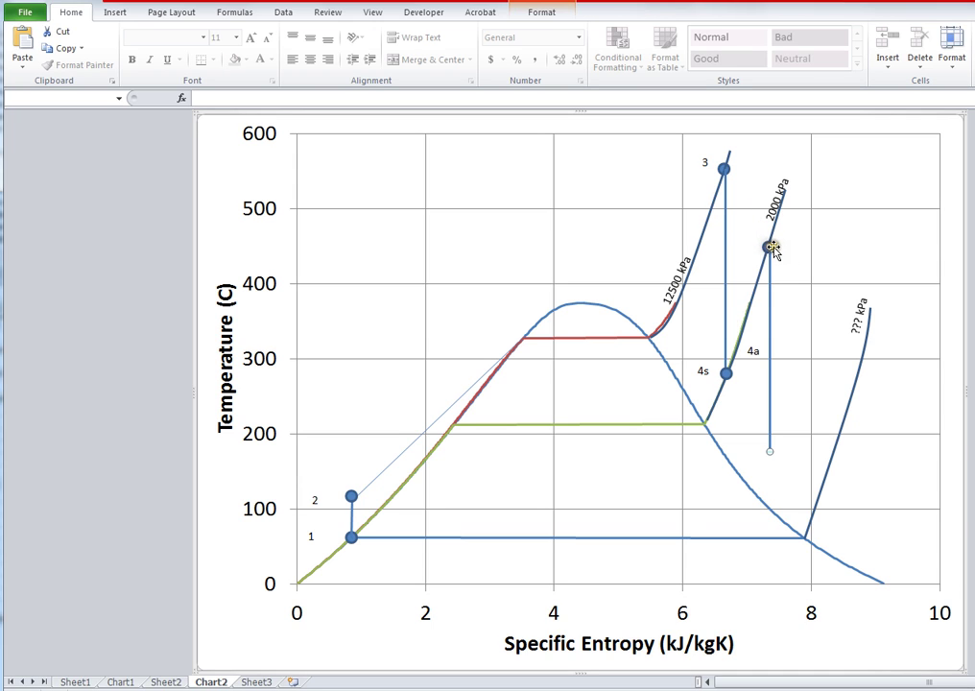
left_click(763, 250)
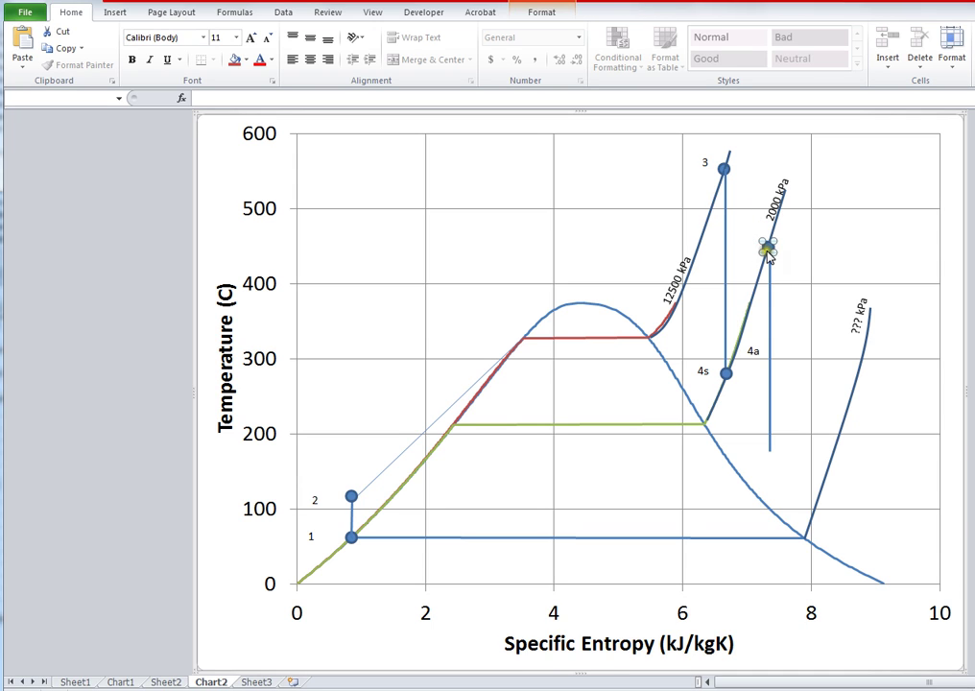
left_click_drag(768, 251, 758, 353)
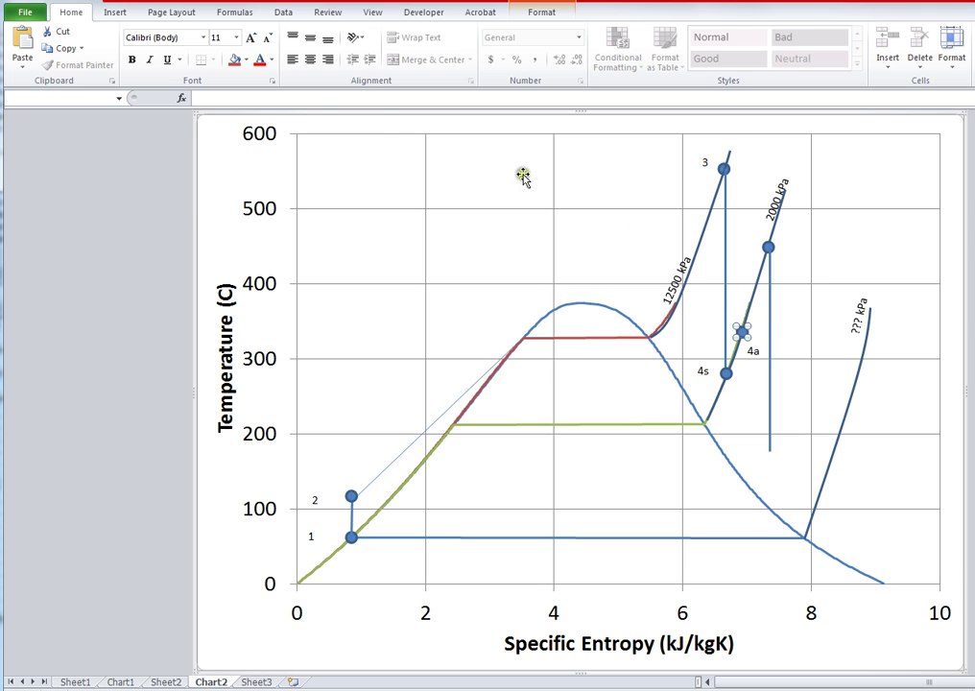
- Draw a freeform line from state 3 down to the 4a dot
left_click(111, 14)
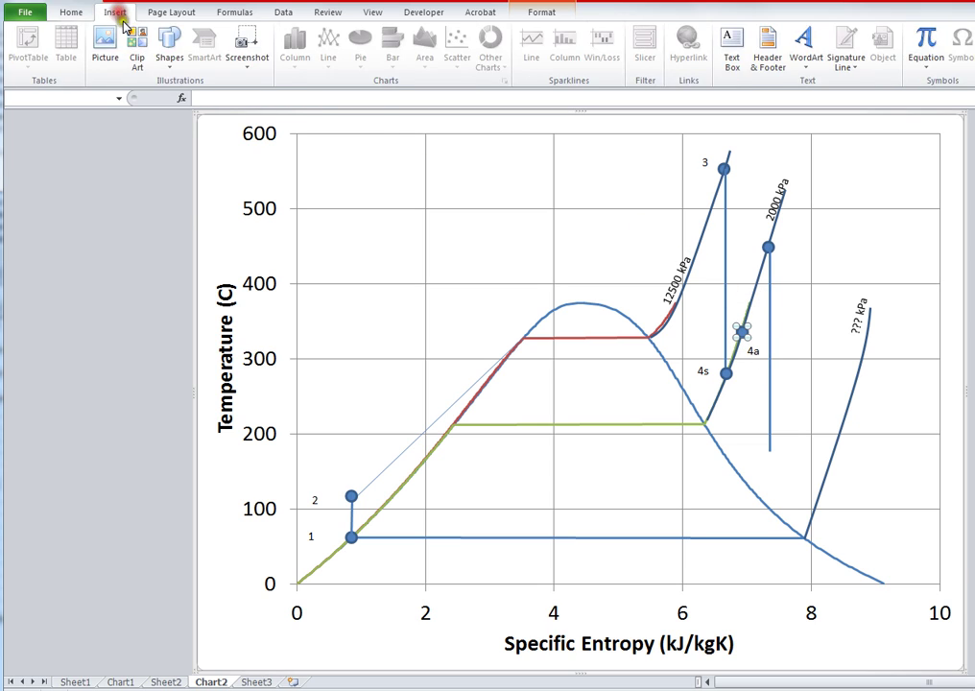
left_click(169, 49)
left_click(116, 102)
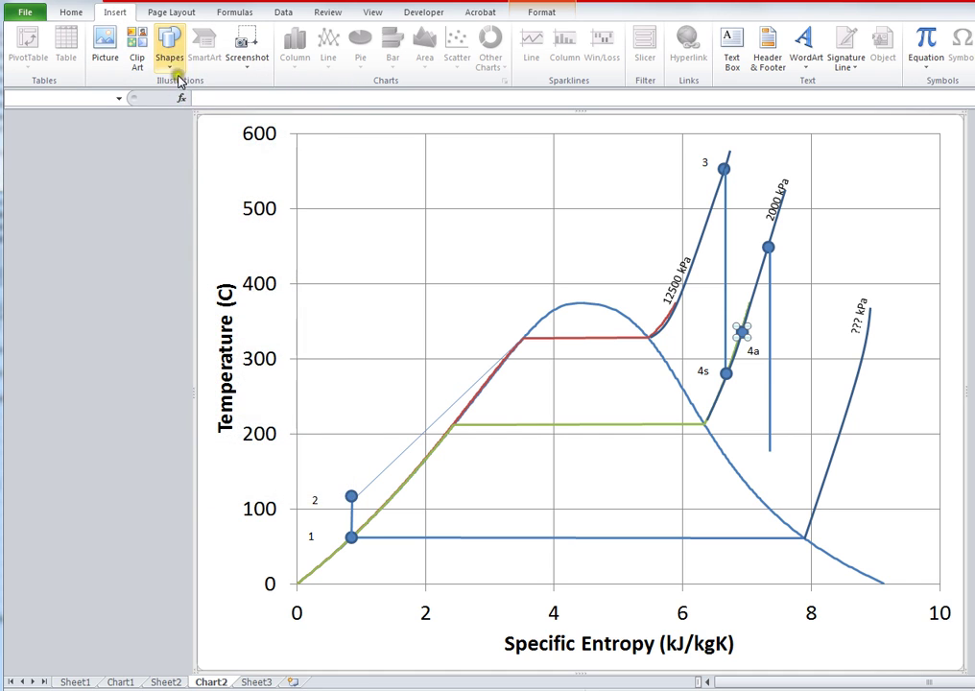
left_click(173, 58)
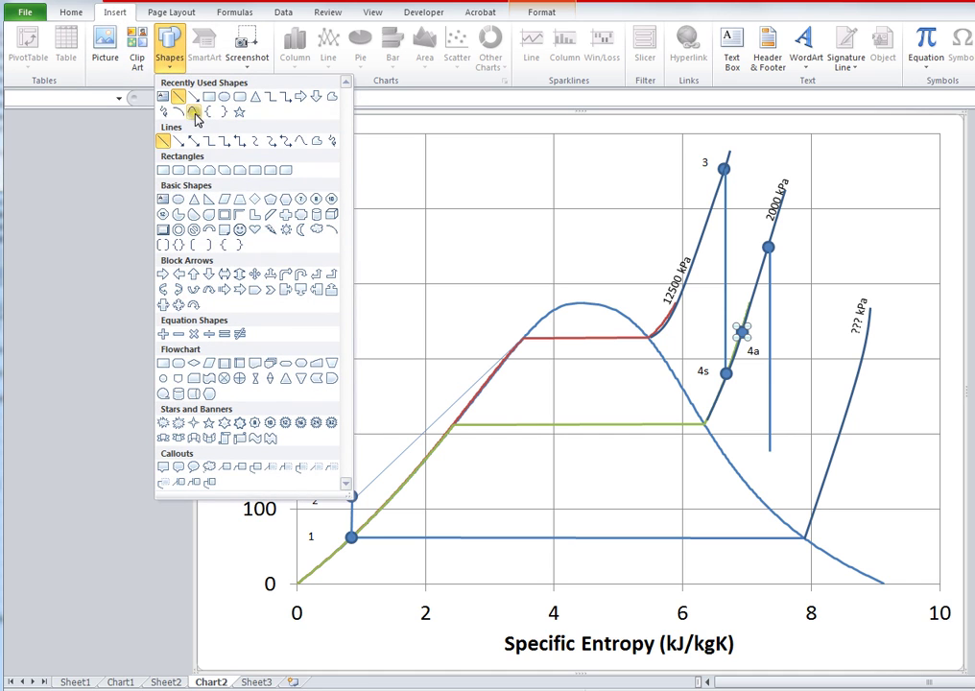
left_click(195, 112)
left_click_drag(728, 169, 742, 328)
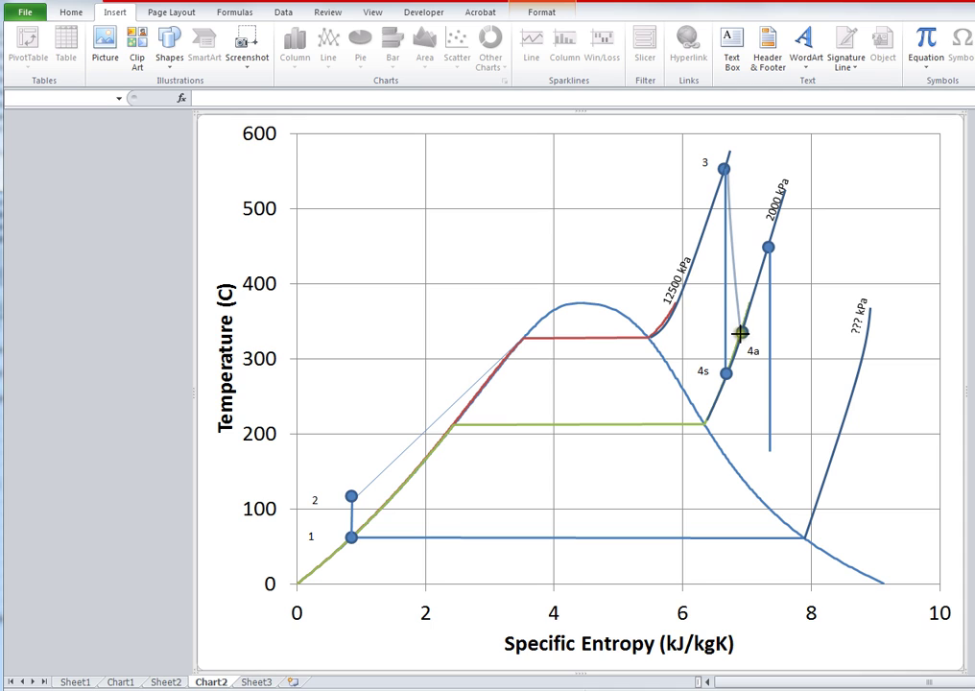
left_click_drag(742, 332, 742, 333)
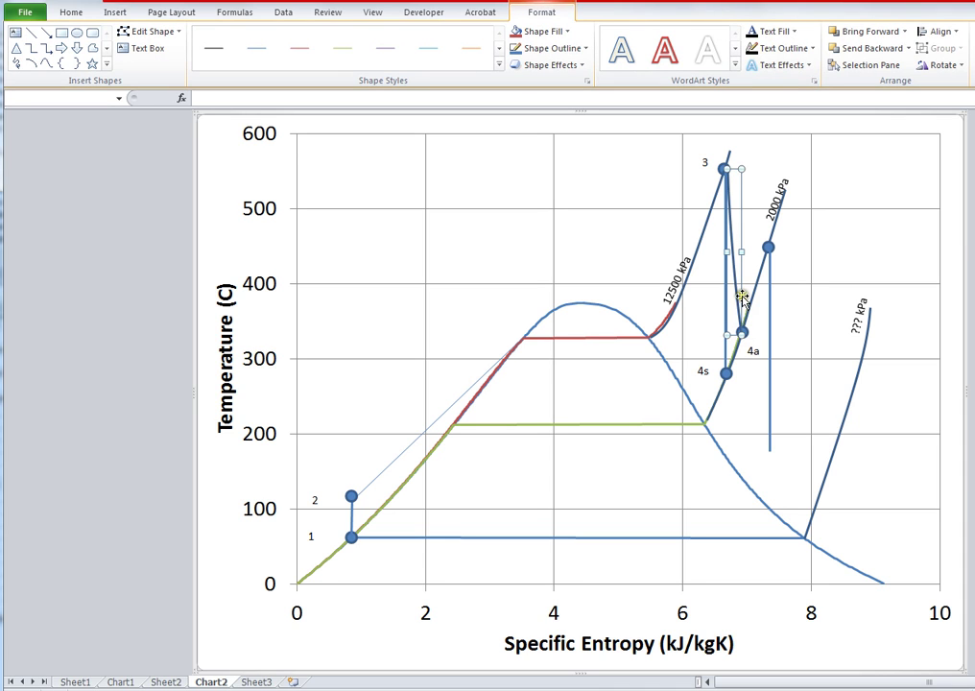
- Set the 3–4a line's dash type to dashed in Format Object
right_click(737, 296)
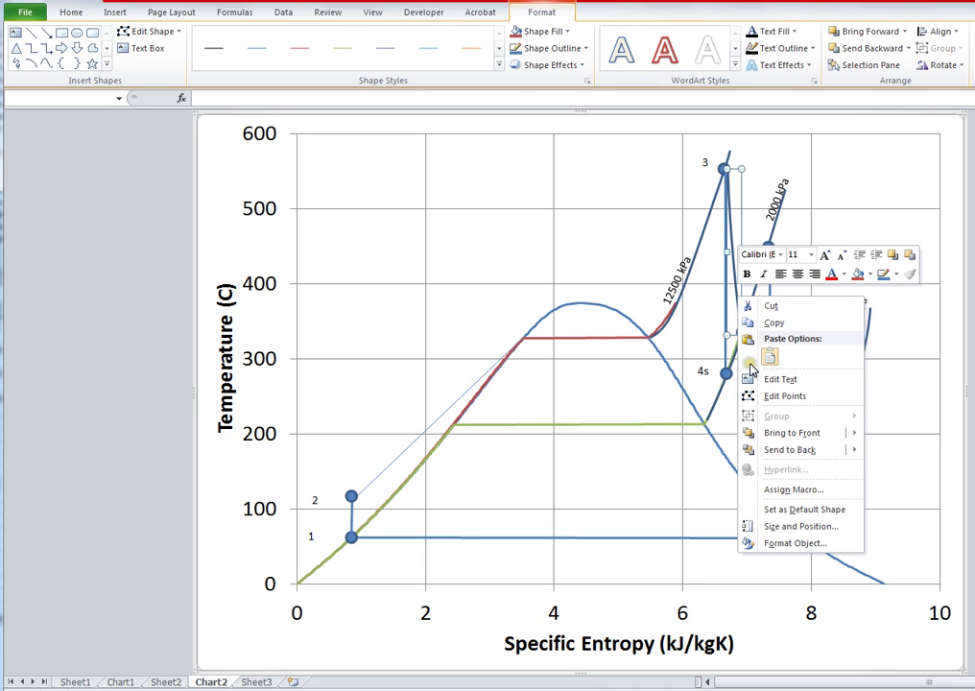
left_click(795, 544)
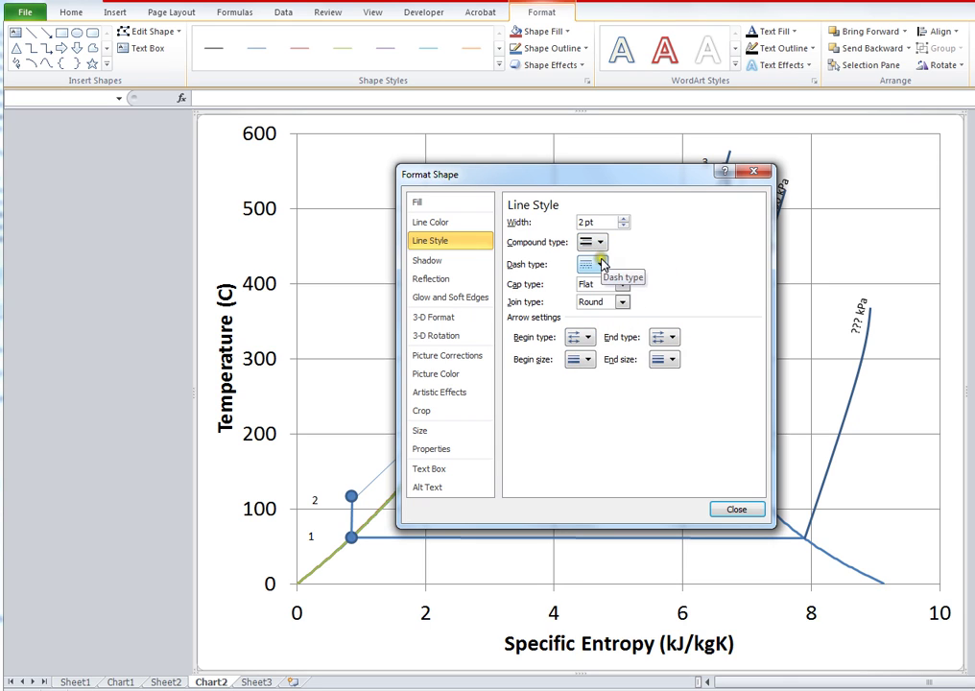
left_click(600, 264)
left_click(612, 330)
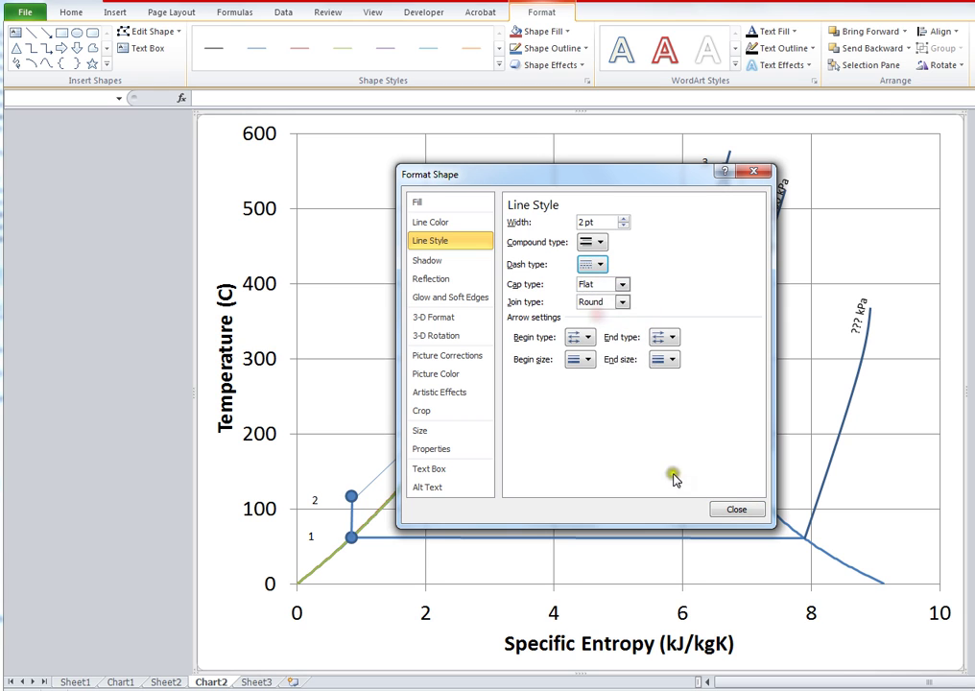
left_click(739, 510)
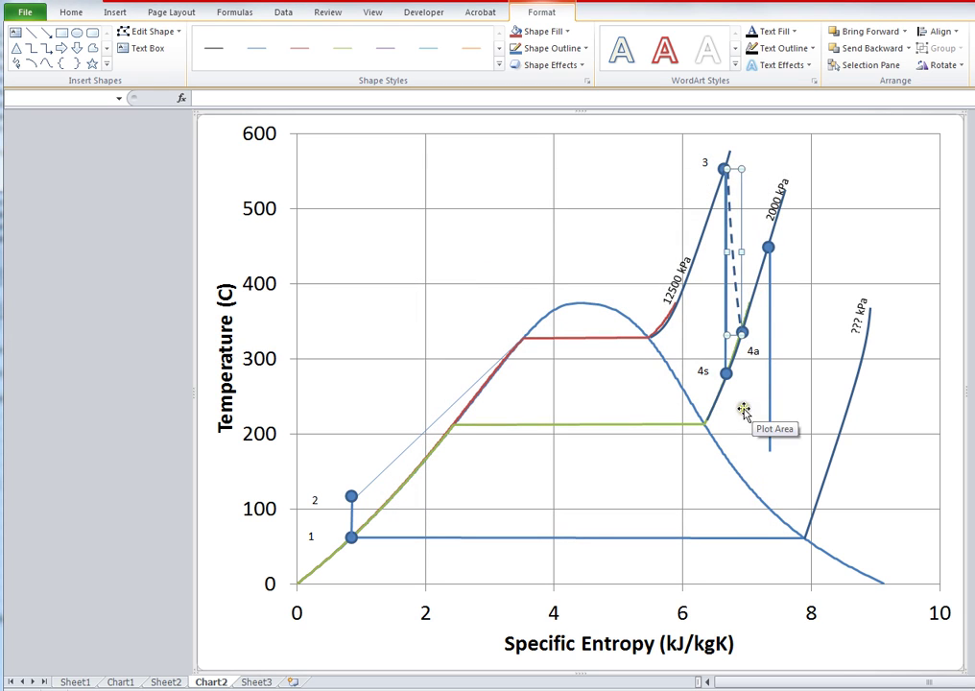
left_click(840, 261)
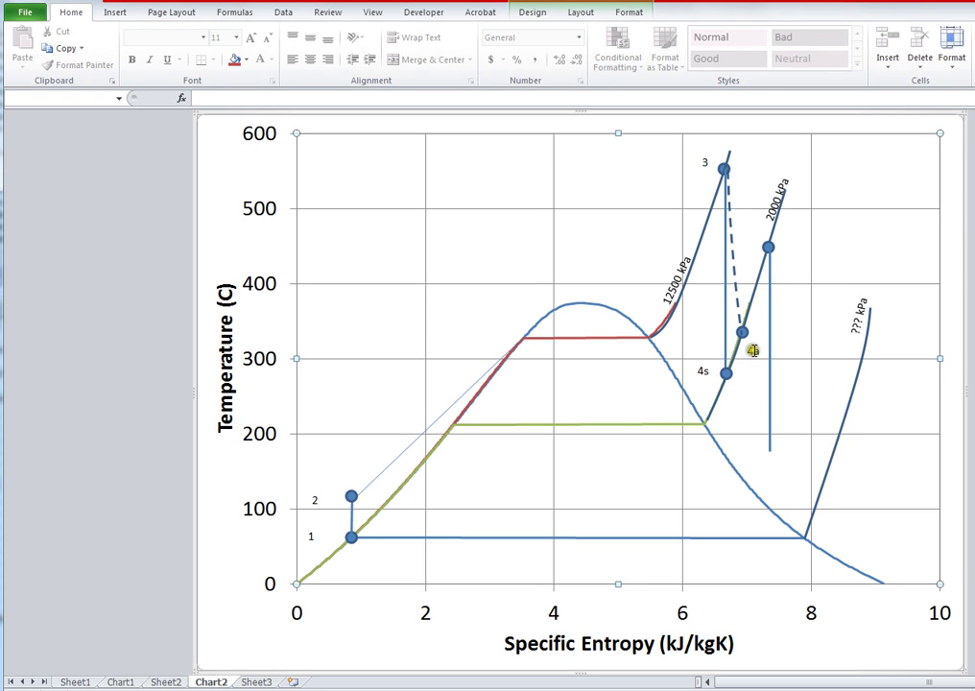
- Label the 450 °C reheat point '5' and extend its vertical line to the bottom line
left_click(704, 373)
left_click_drag(709, 384, 785, 243, "ctrl")
double_click(789, 244)
type("5")
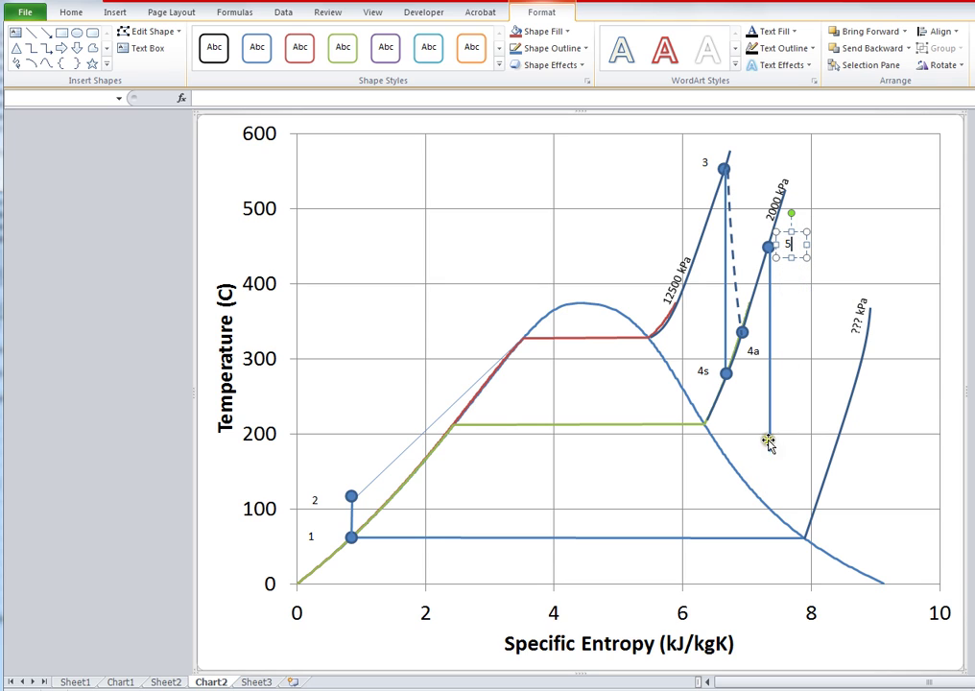
left_click(769, 441)
left_click_drag(769, 451, 770, 538)
- Place two markers on the bottom low-pressure line for states 6s and 6a
left_click(765, 245)
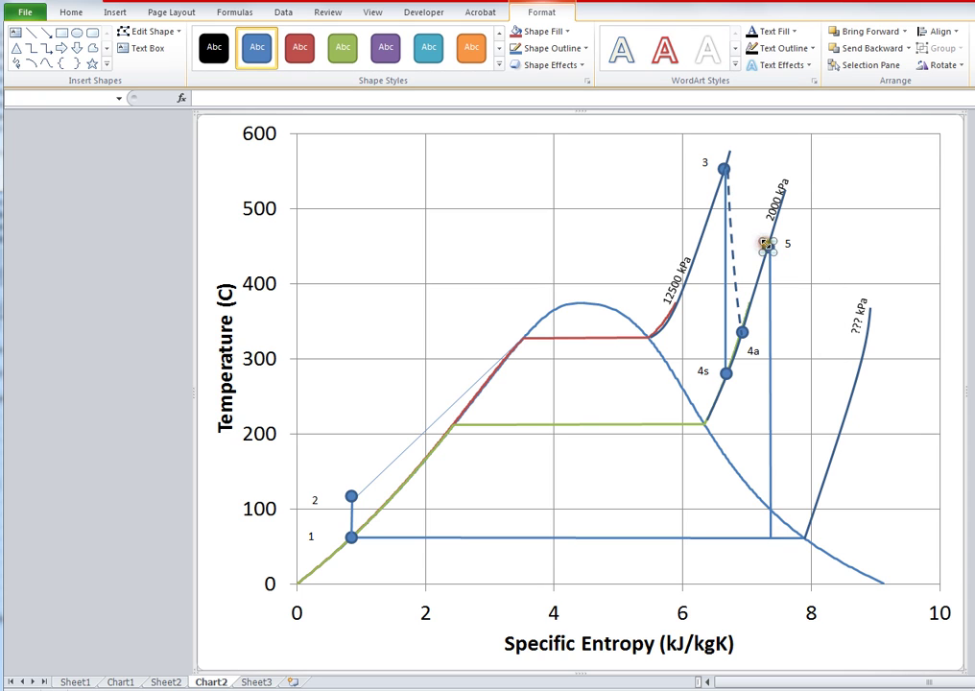
left_click_drag(769, 249, 811, 411)
left_click(812, 441)
left_click(888, 514)
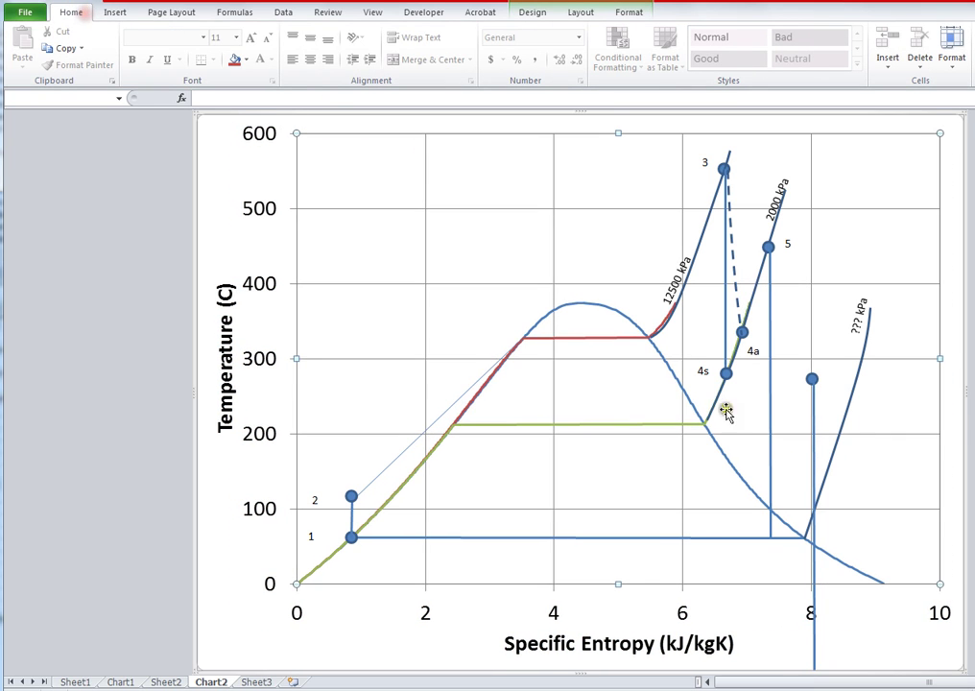
left_click(813, 439)
key("Delete")
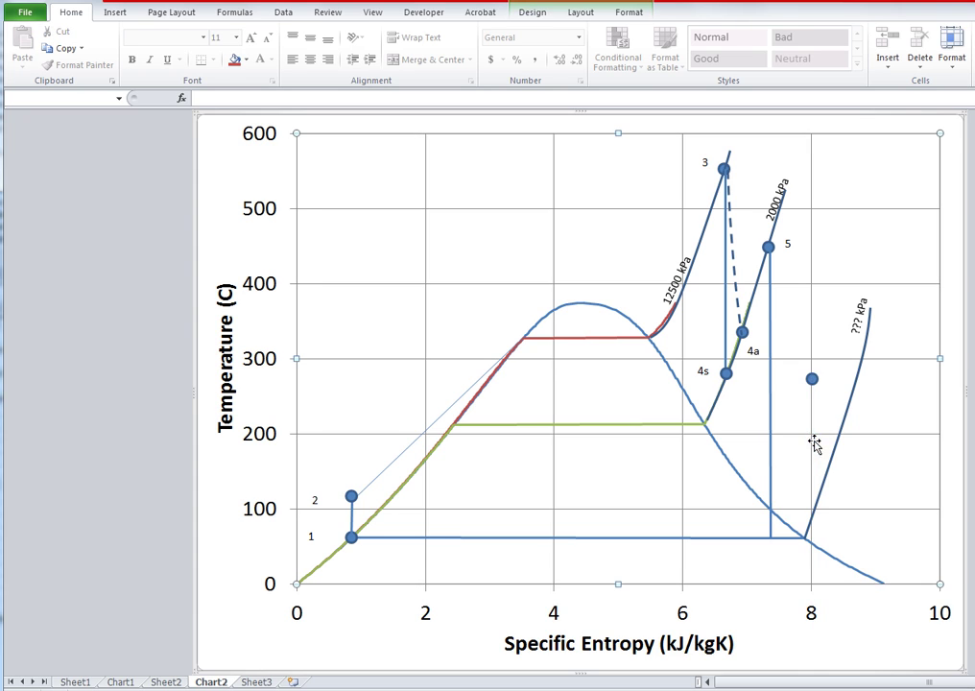
left_click_drag(813, 382, 772, 541)
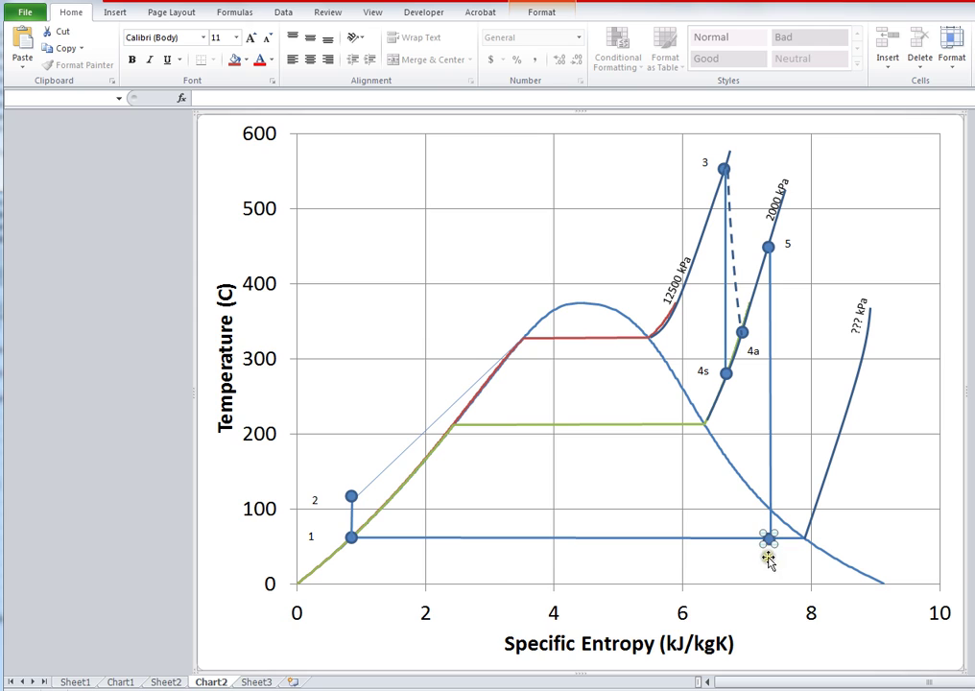
left_click(786, 540)
left_click_drag(786, 539, 772, 546)
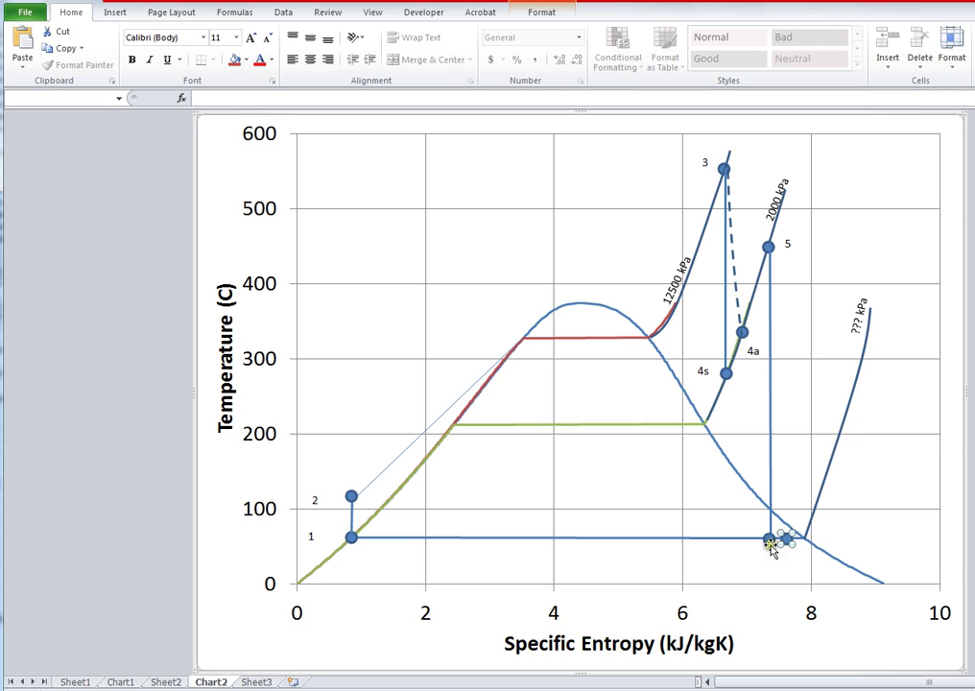
- Label the two bottom-line markers '6s' and '6a'
left_click(788, 246)
left_click_drag(798, 261, 754, 562)
double_click(748, 550)
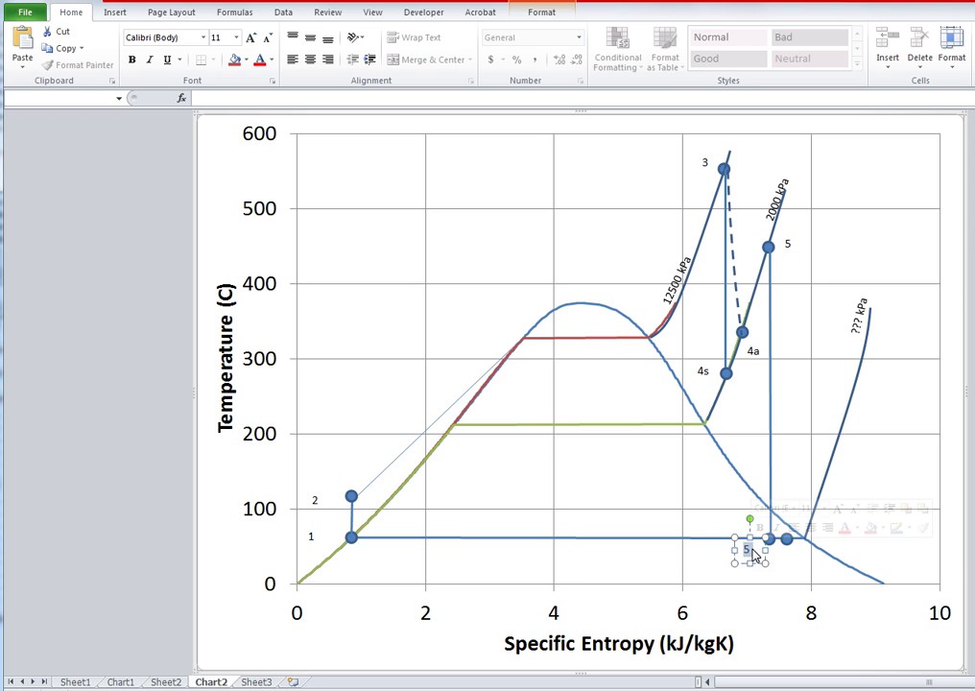
type("6s")
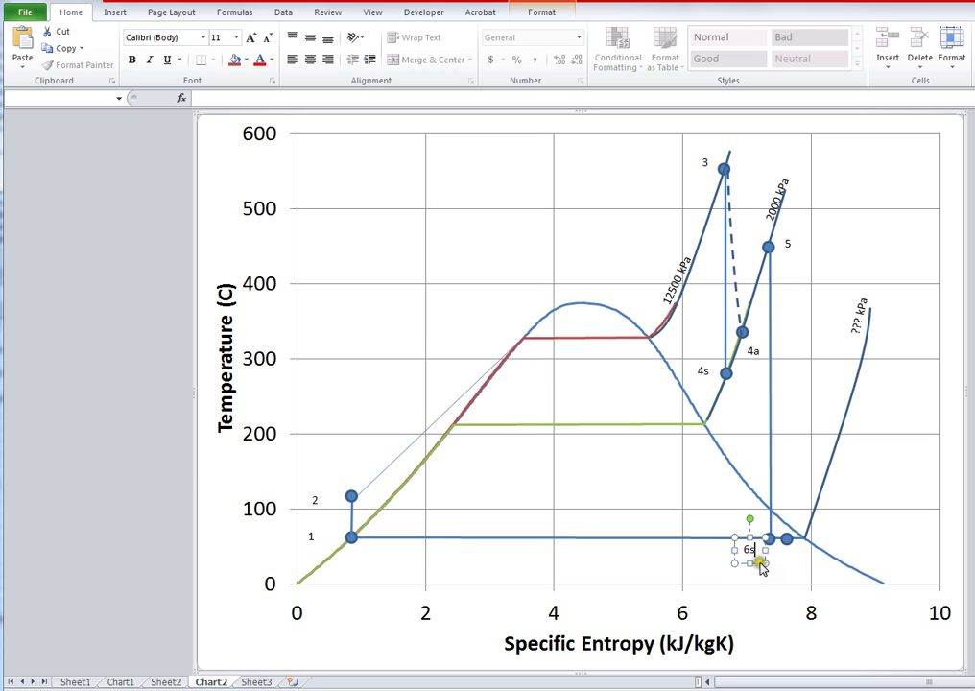
left_click_drag(759, 567, 798, 565)
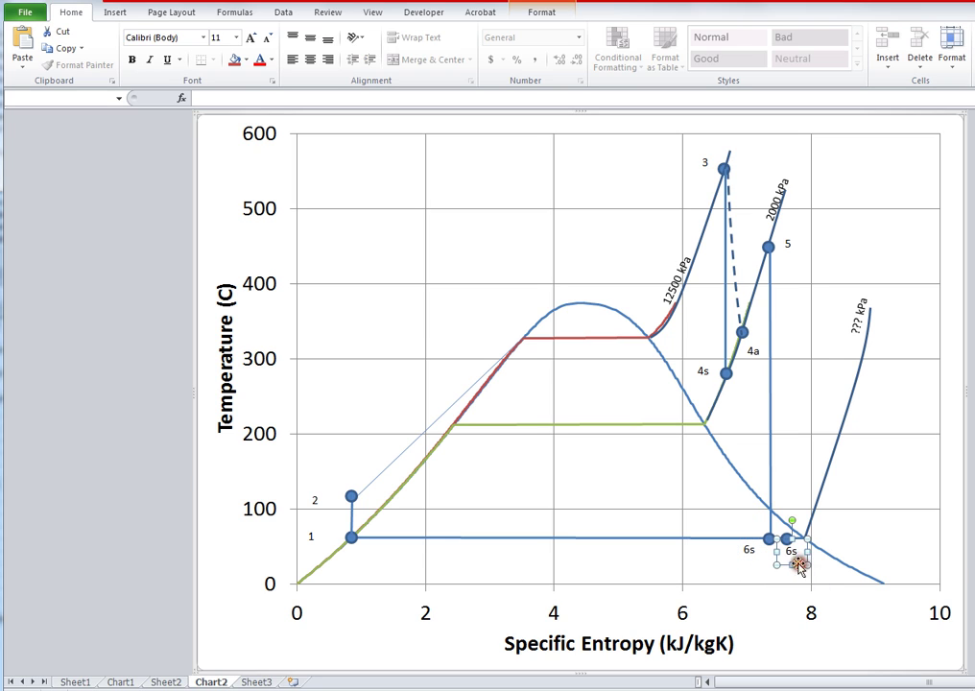
double_click(792, 554)
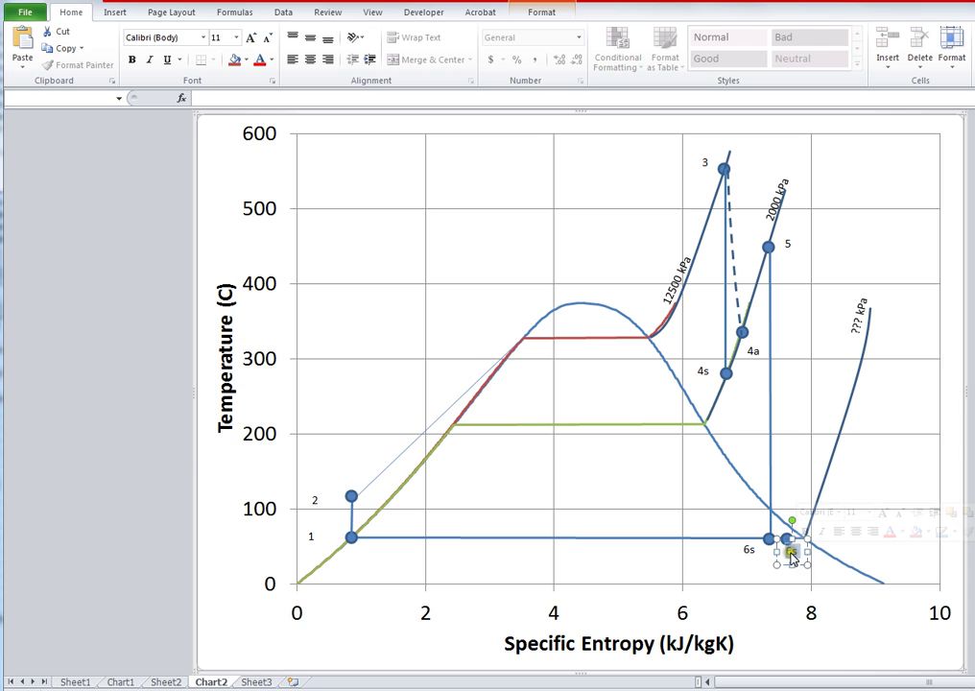
type("6")
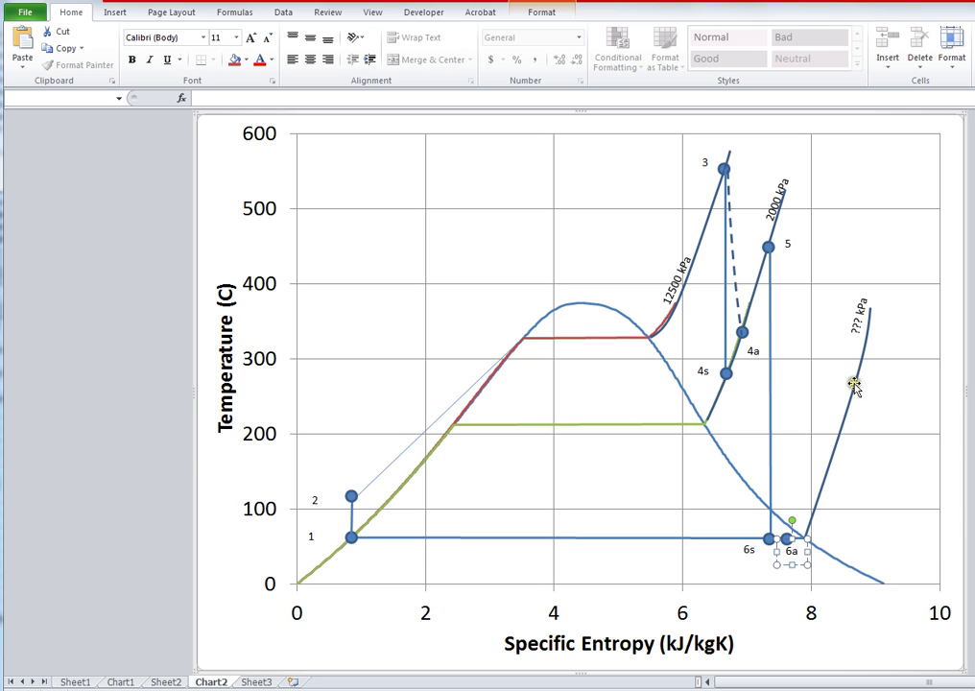
- Draw a dashed actual-expansion line from state 5 down to state 6a
left_click(736, 279)
left_click_drag(739, 306, 783, 391)
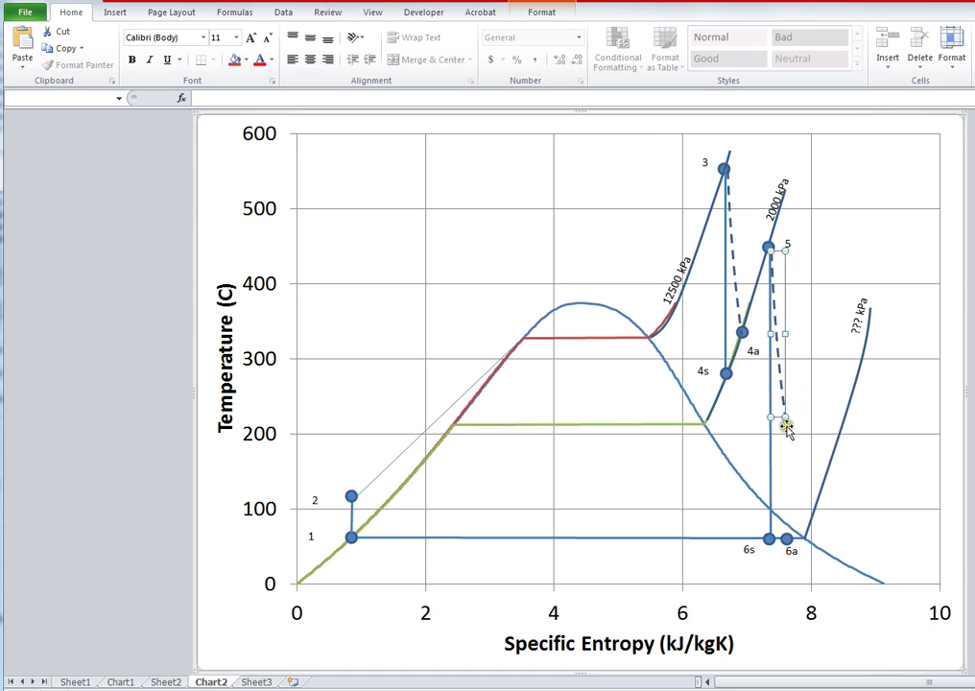
mouse_move(786, 417)
left_mouse_down()
mouse_move(795, 514)
mouse_move(787, 539)
left_mouse_up()
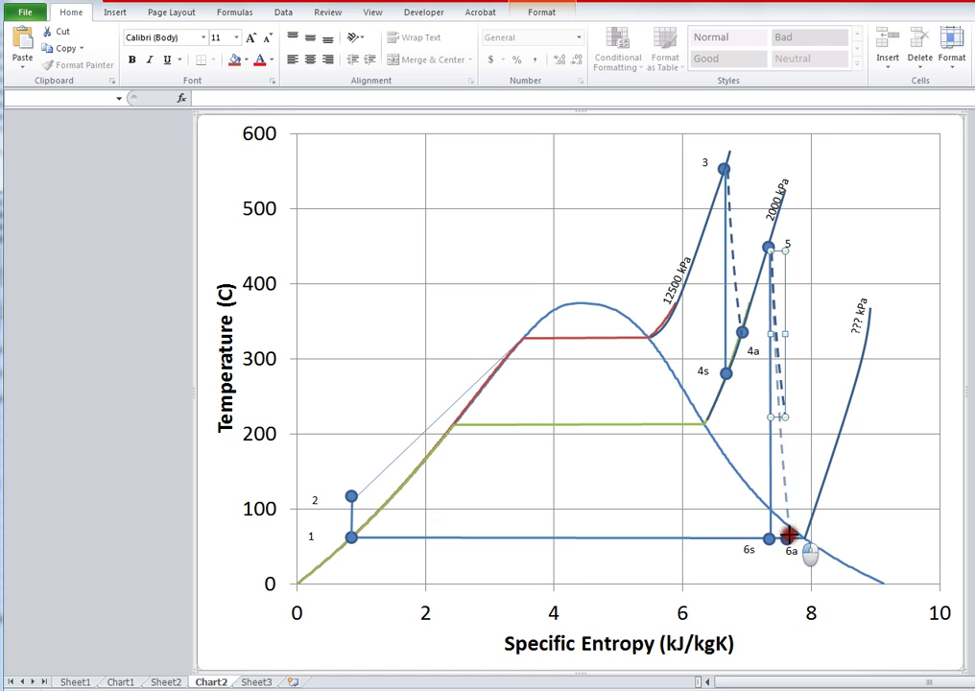
left_click(863, 544)
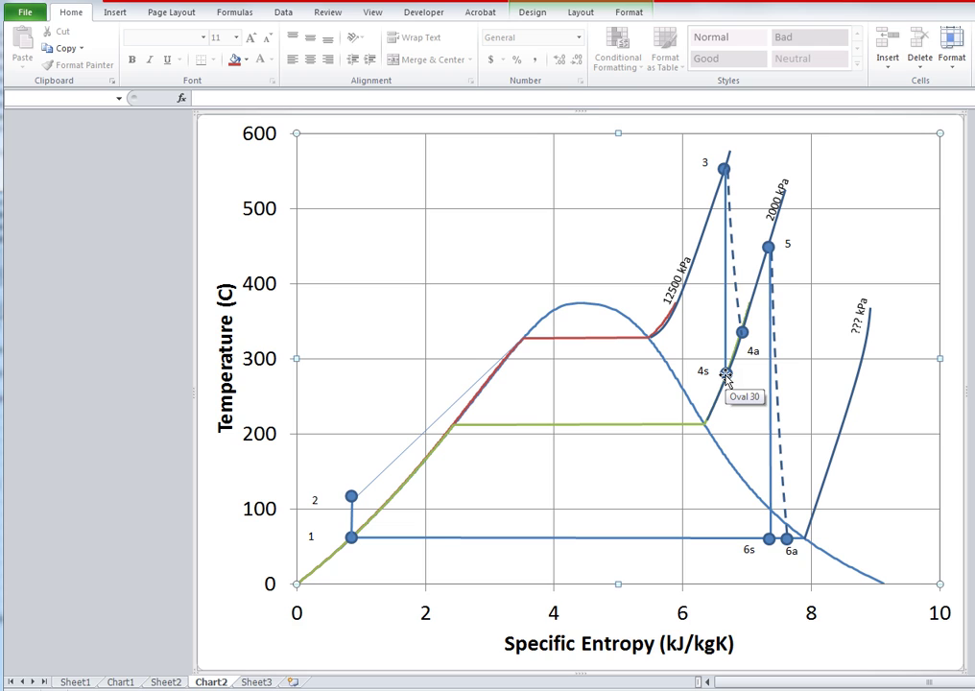
mouse_move(726, 374)
left_mouse_down()
mouse_move(742, 332)
mouse_move(783, 509)
left_mouse_up()
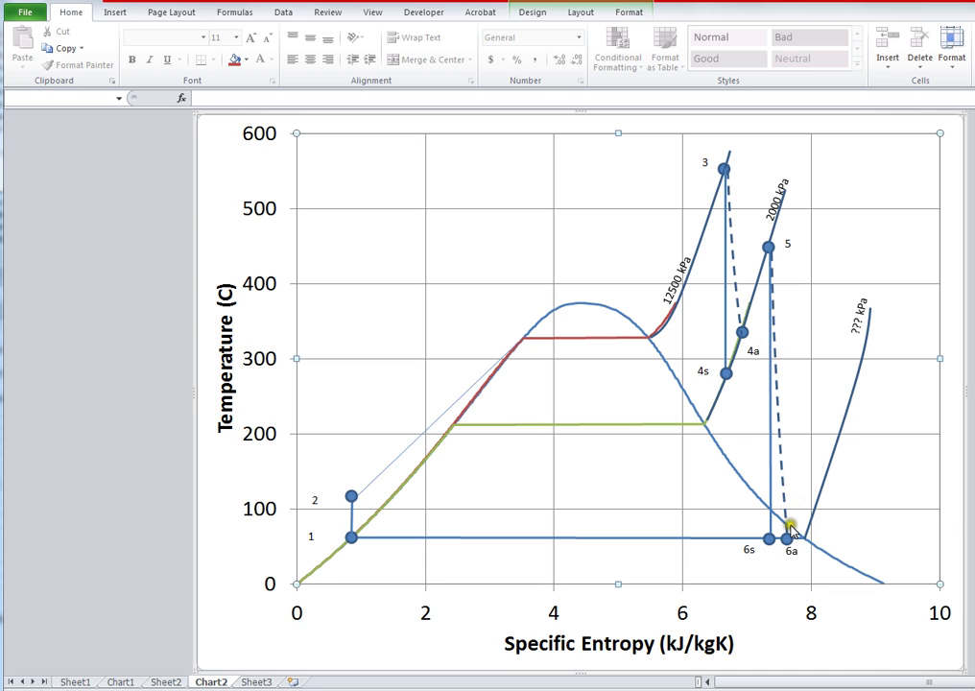
left_click_drag(765, 544, 809, 545)
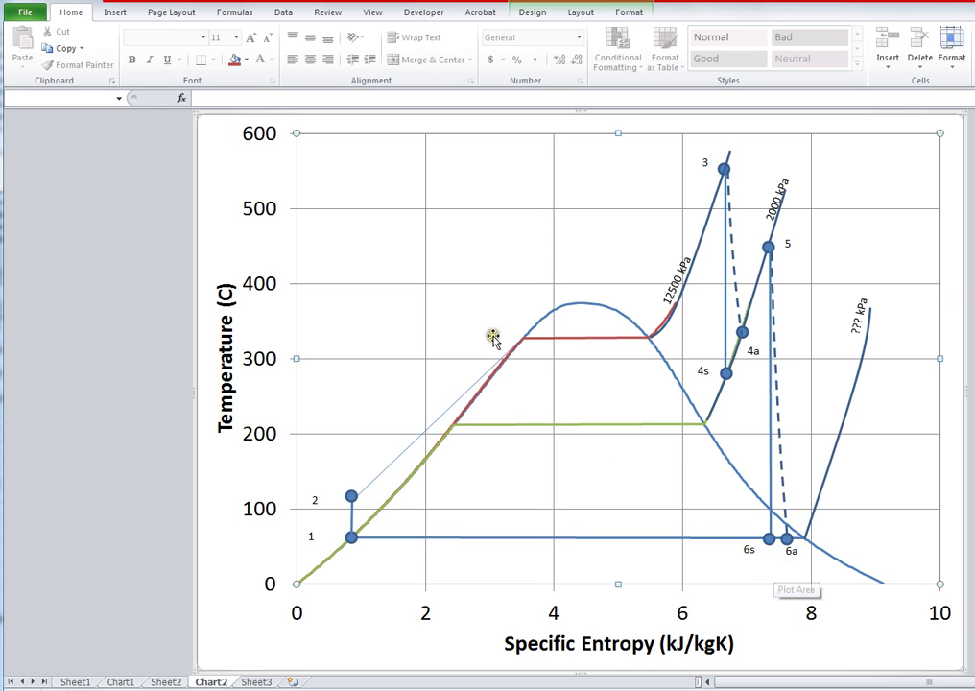
- Move the '2' and '1' labels right next to their points
left_click(321, 500)
left_click_drag(322, 493, 338, 489)
left_click(313, 540)
left_click_drag(319, 549, 333, 546)
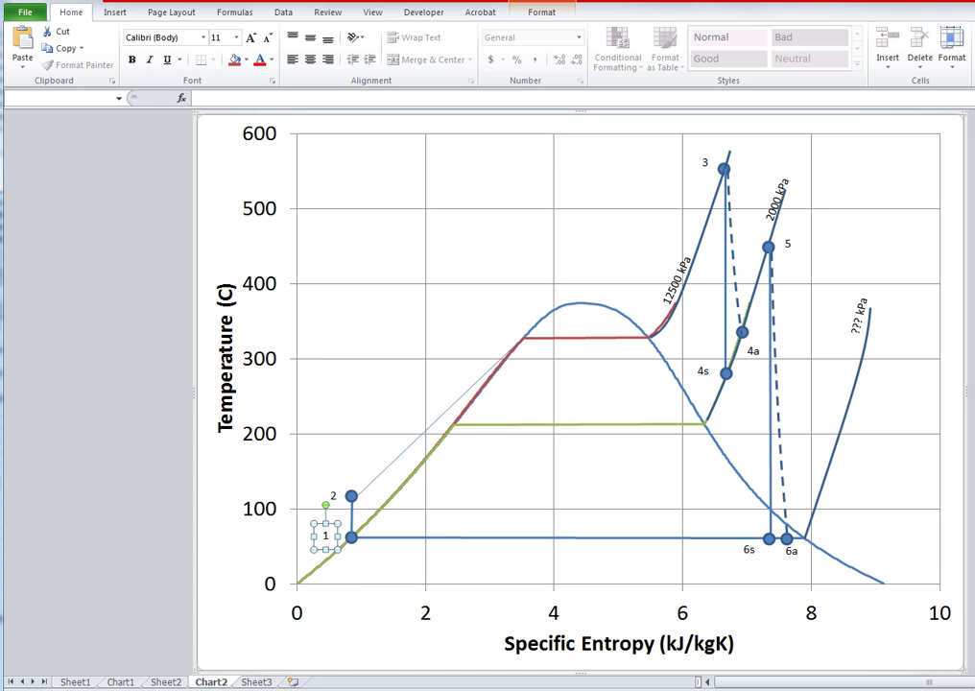